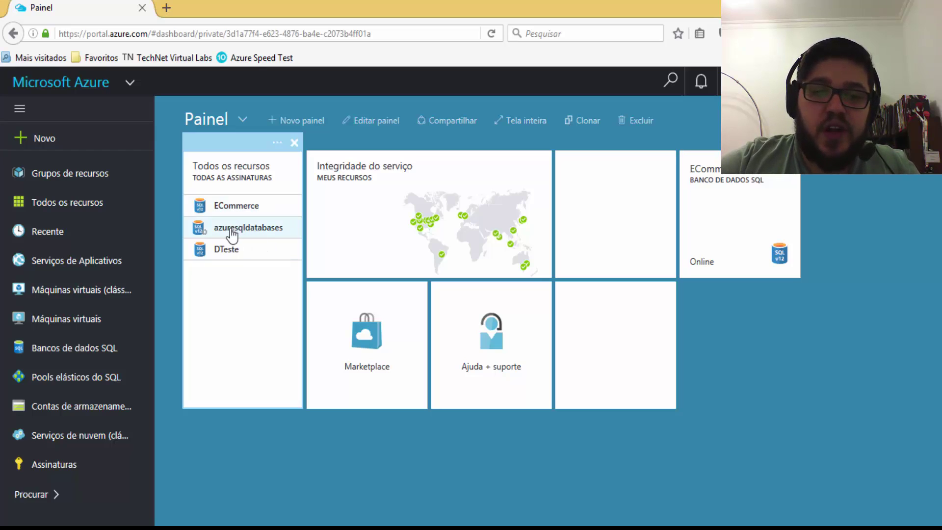
# Step: Open the azuresqldatabases SQL server, look through its settings list, and close the list
pyautogui.click(232, 233)
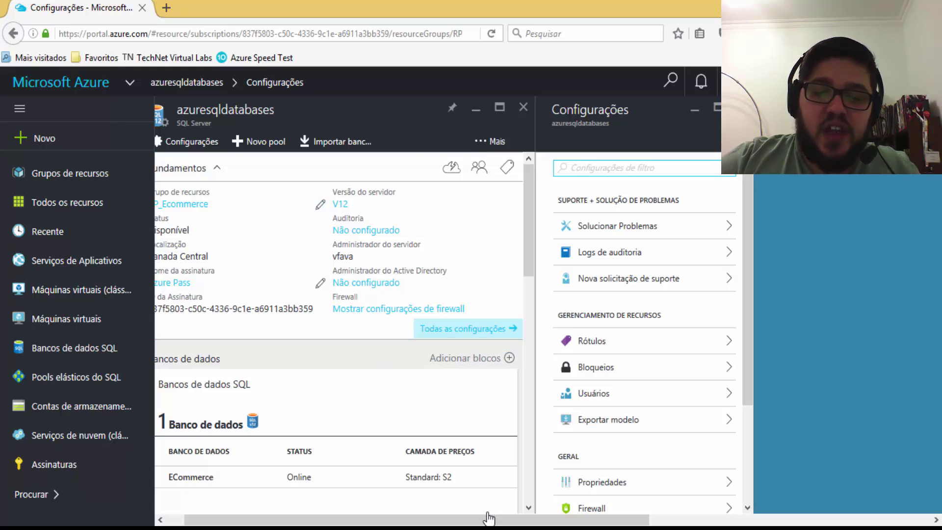
pyautogui.moveTo(511, 524); pyautogui.dragTo(494, 524)
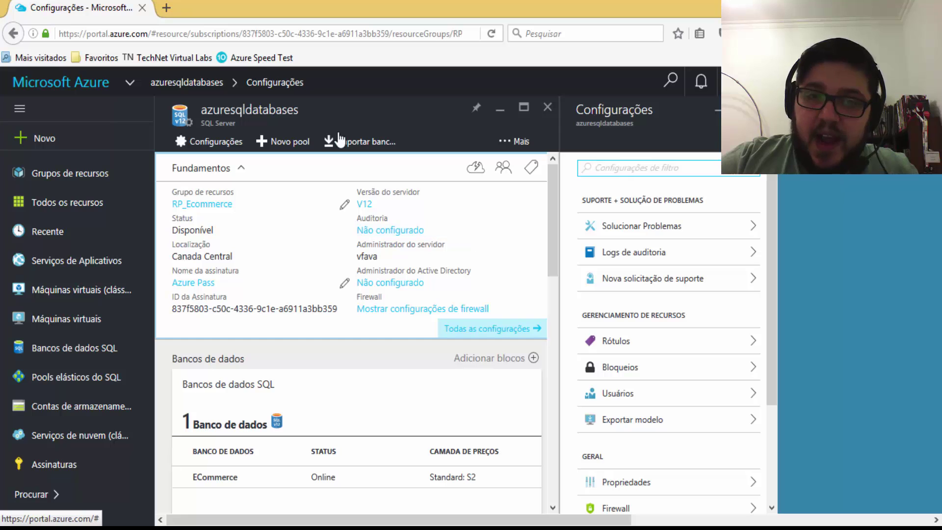
pyautogui.moveTo(201, 109); pyautogui.dragTo(301, 115)
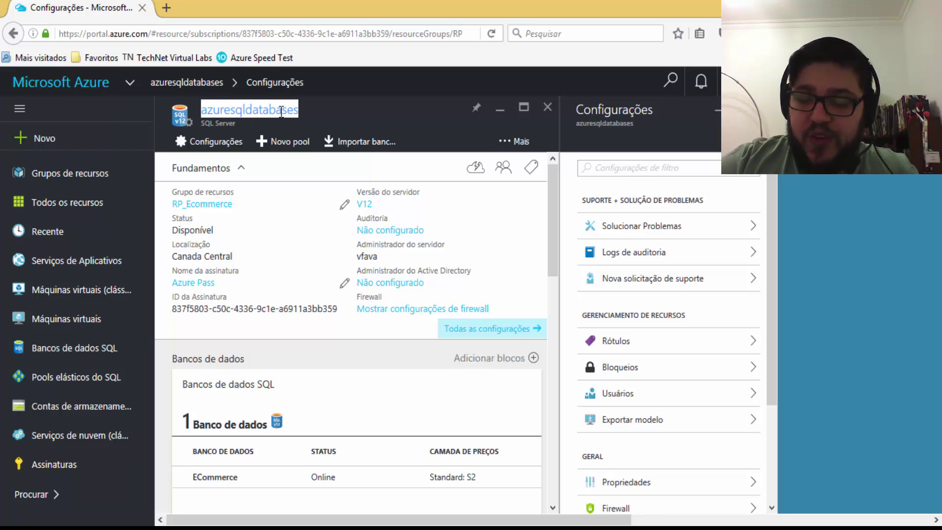
pyautogui.click(318, 163)
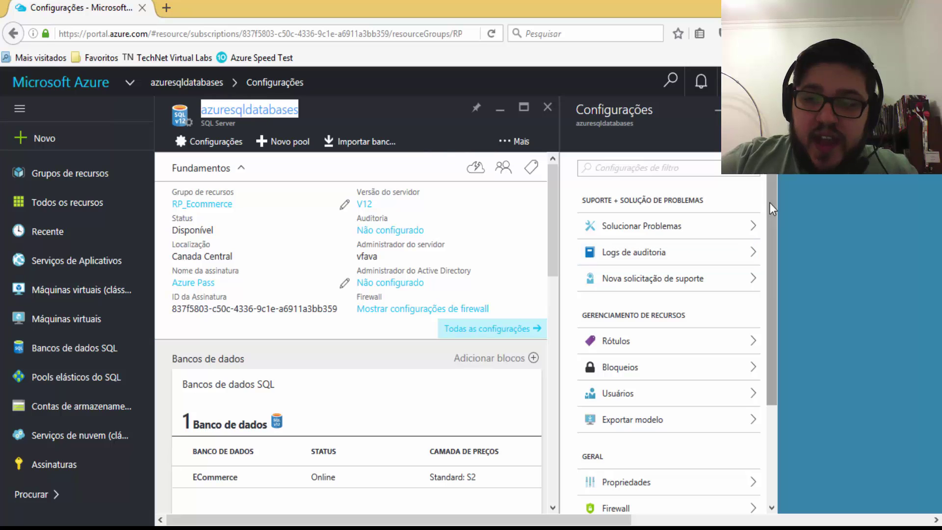
pyautogui.moveTo(770, 222); pyautogui.dragTo(770, 328)
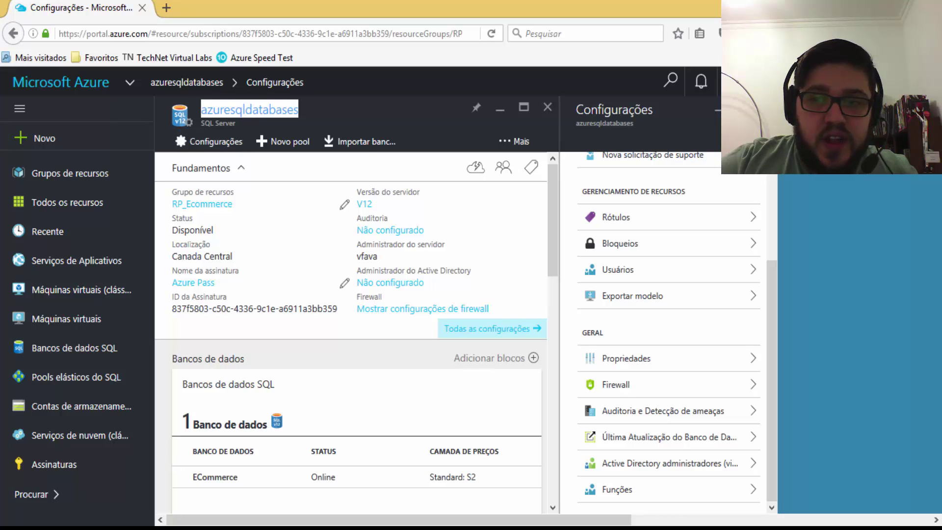
pyautogui.click(766, 107)
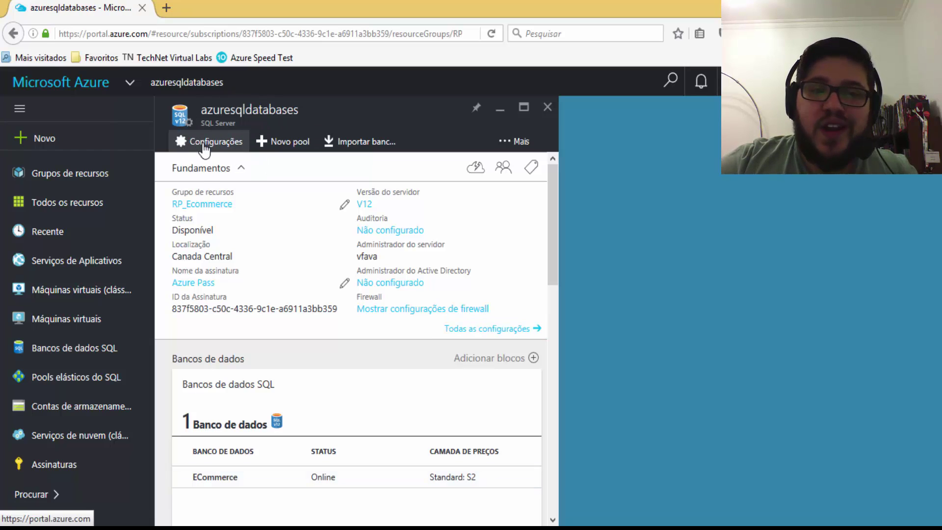
# Step: Open the server's firewall settings and inspect the name of the existing client IP rule without changing it
pyautogui.click(205, 147)
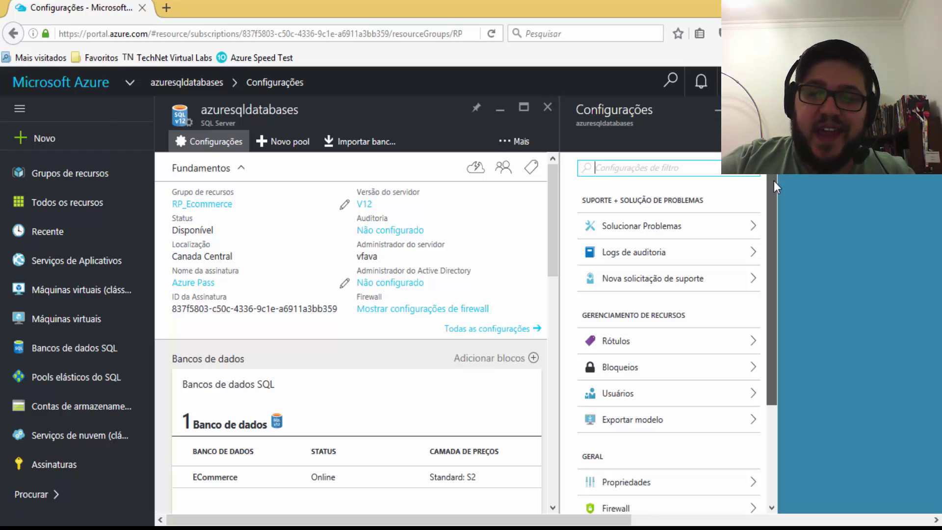
pyautogui.scroll(-3, 771, 195)
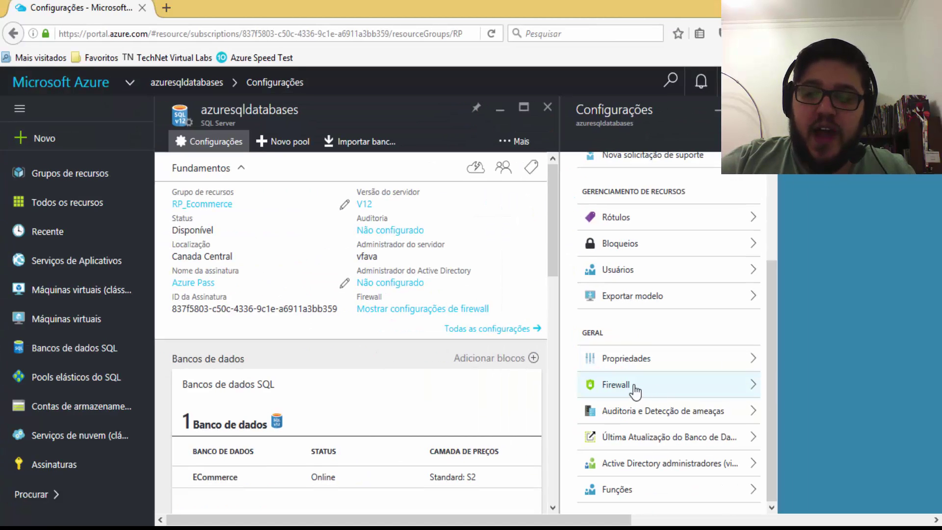
pyautogui.click(634, 388)
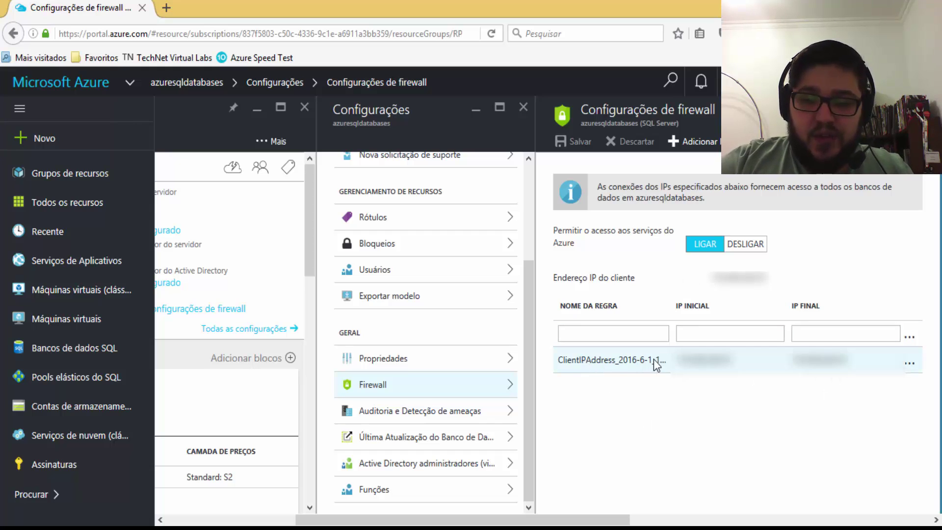
pyautogui.click(608, 361)
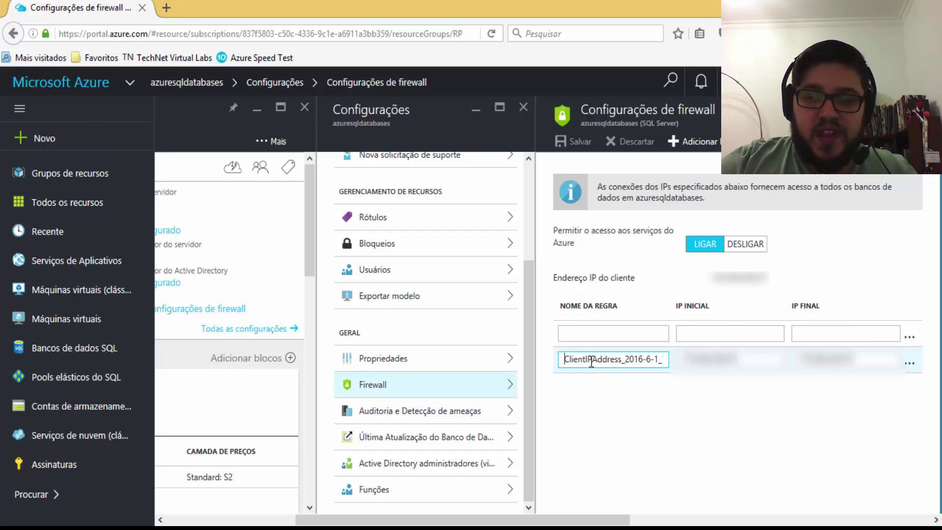
pyautogui.moveTo(662, 360); pyautogui.dragTo(587, 386)
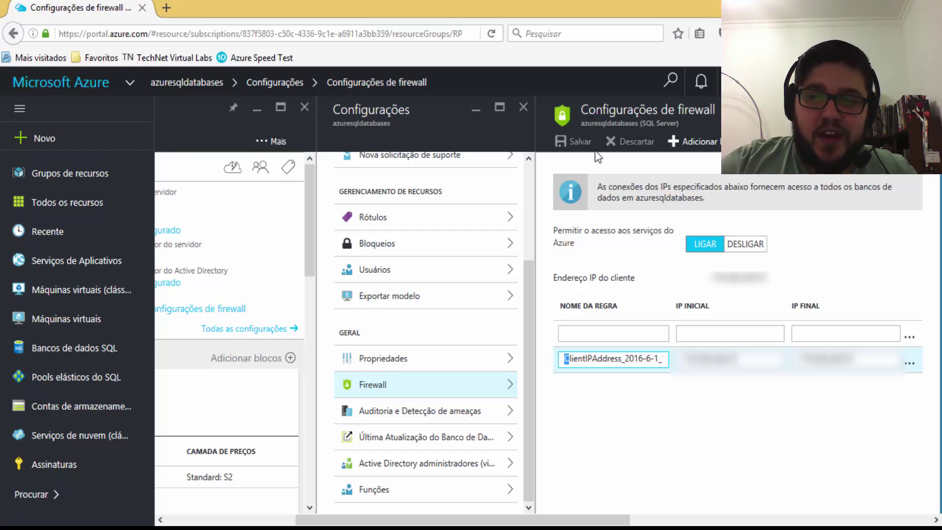
pyautogui.click(602, 258)
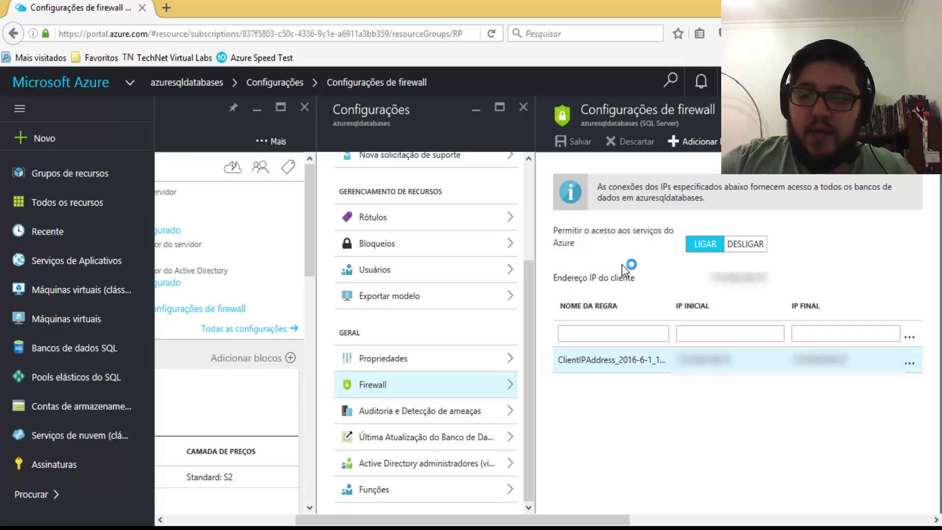
# Step: Fill in a new firewall rule named Regra with initial IP 192.168.1.0 and final IP 192.168.1.125
pyautogui.click(589, 333)
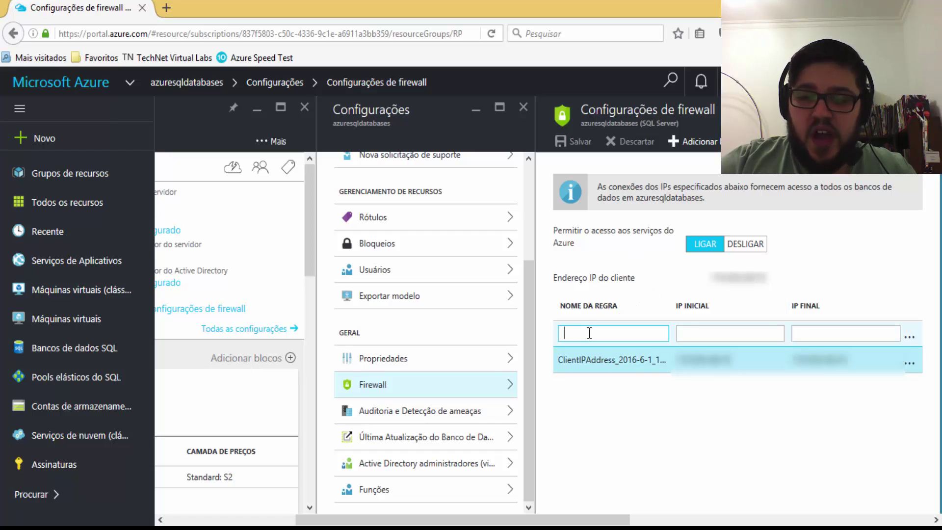
pyautogui.write('Regra')
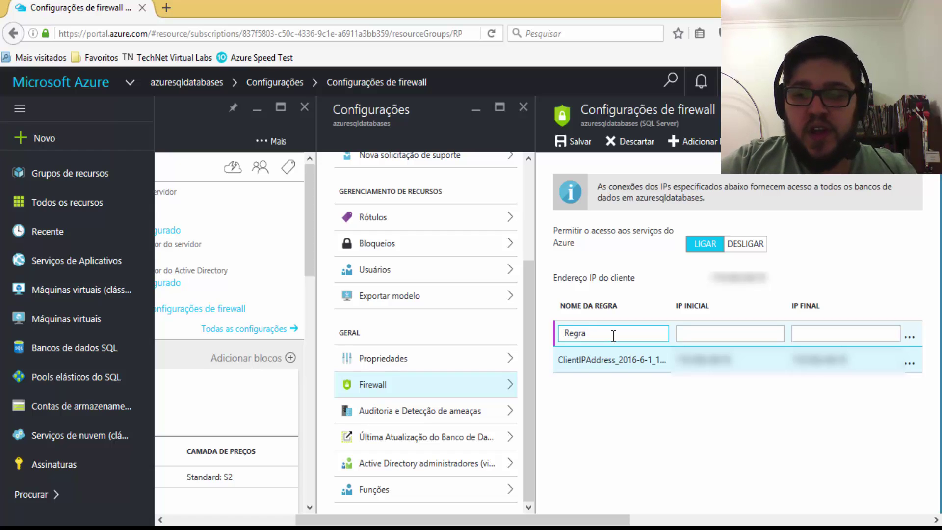
pyautogui.press('Tab')
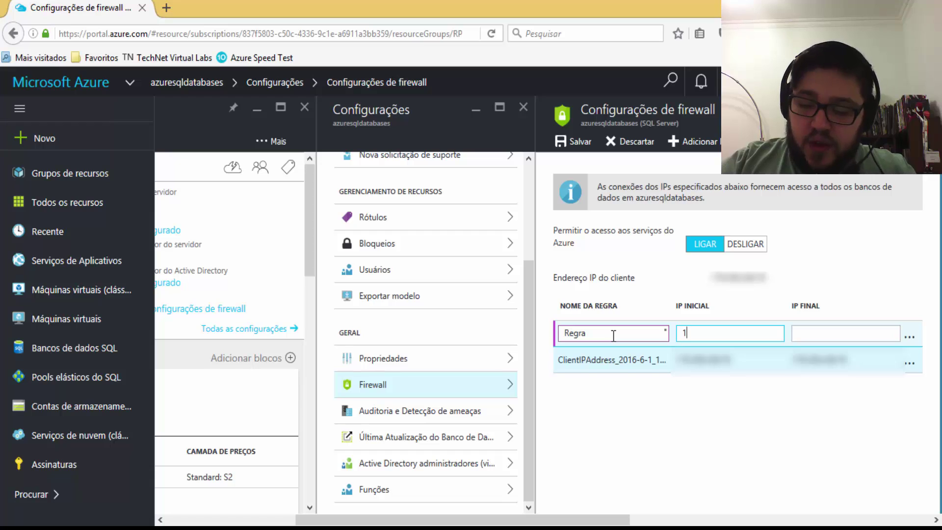
pyautogui.write('192.168.1.0')
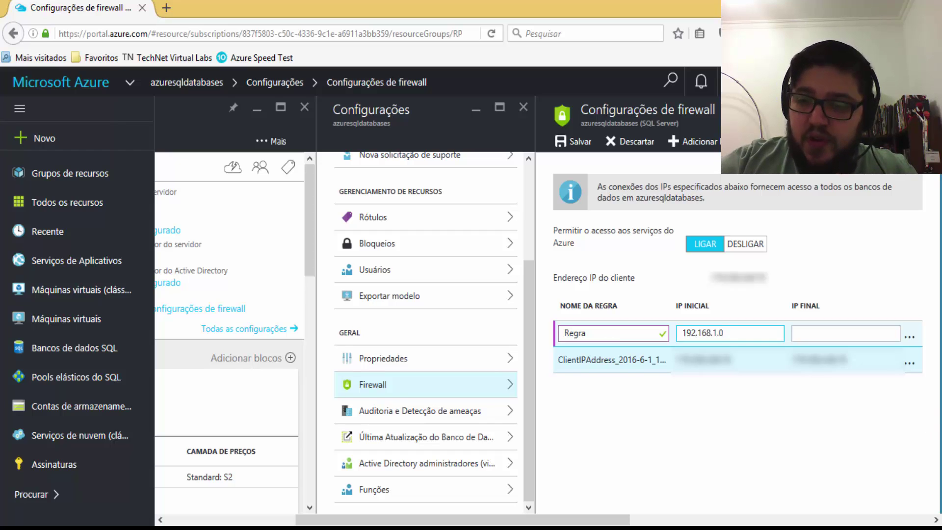
pyautogui.click(818, 330)
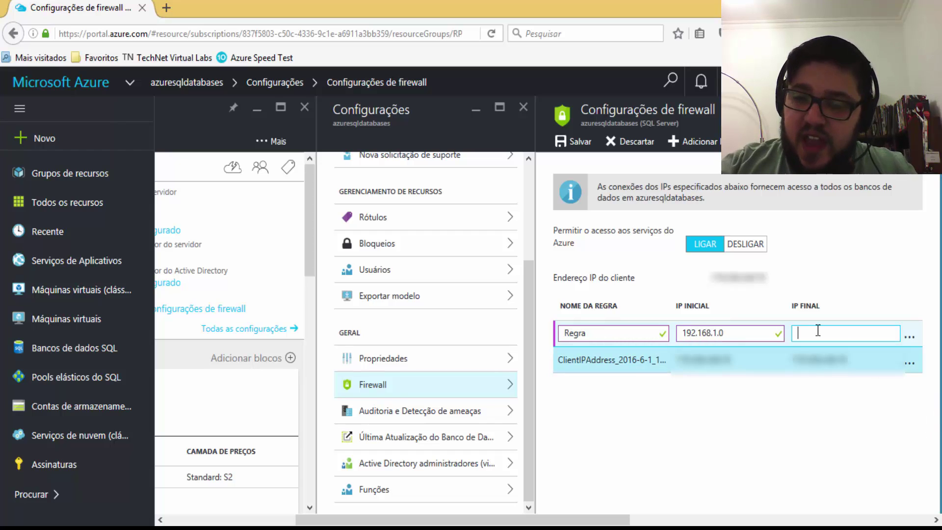
pyautogui.write('1')
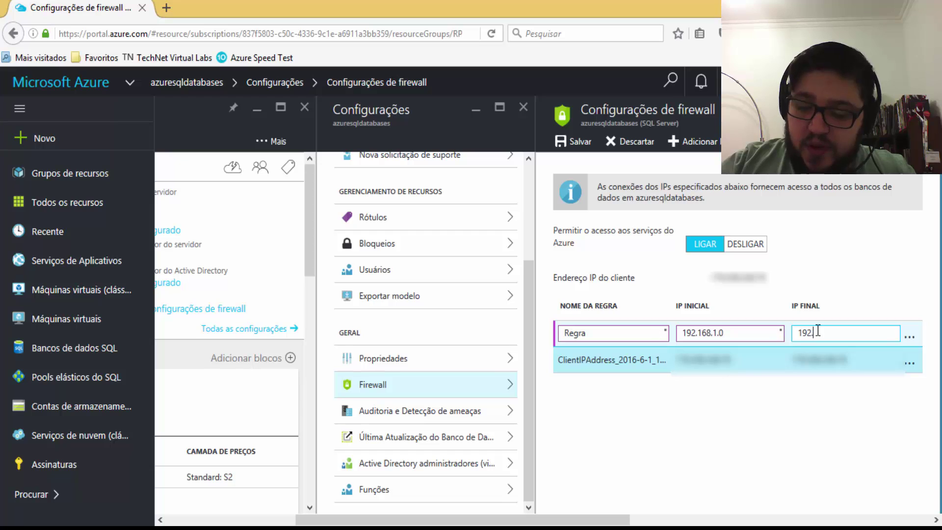
pyautogui.write('92.168.')
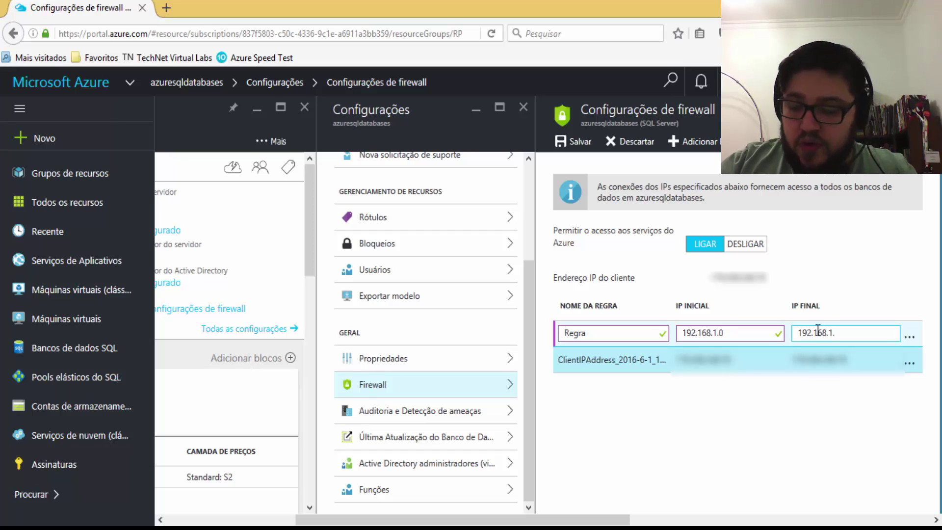
pyautogui.write('1.')
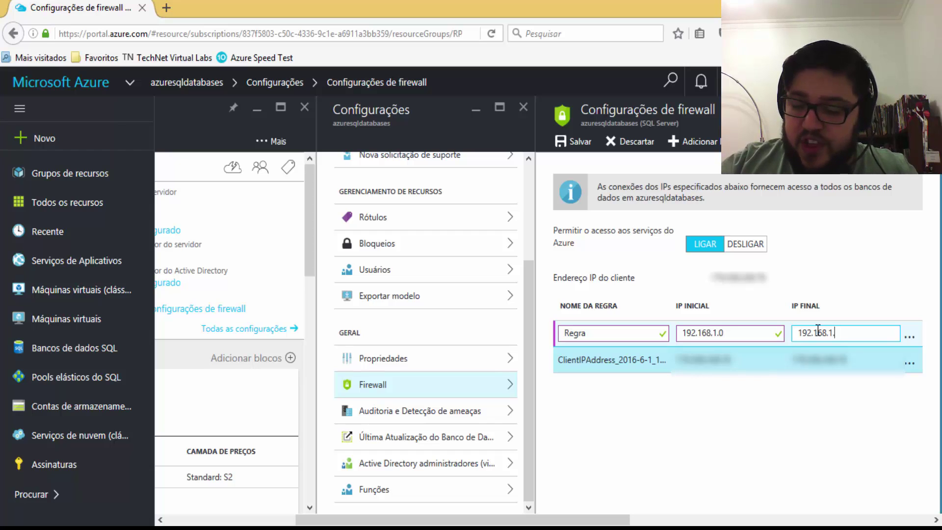
pyautogui.write('125')
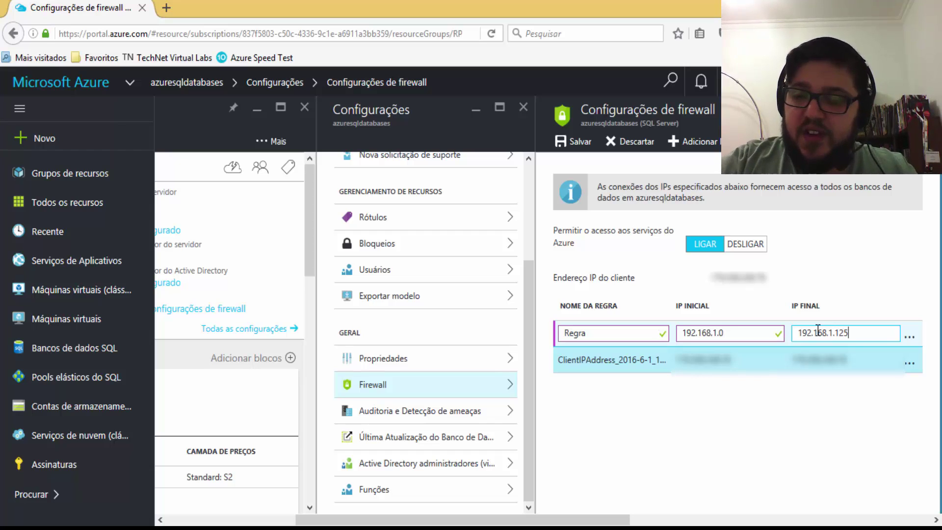
pyautogui.click(641, 335)
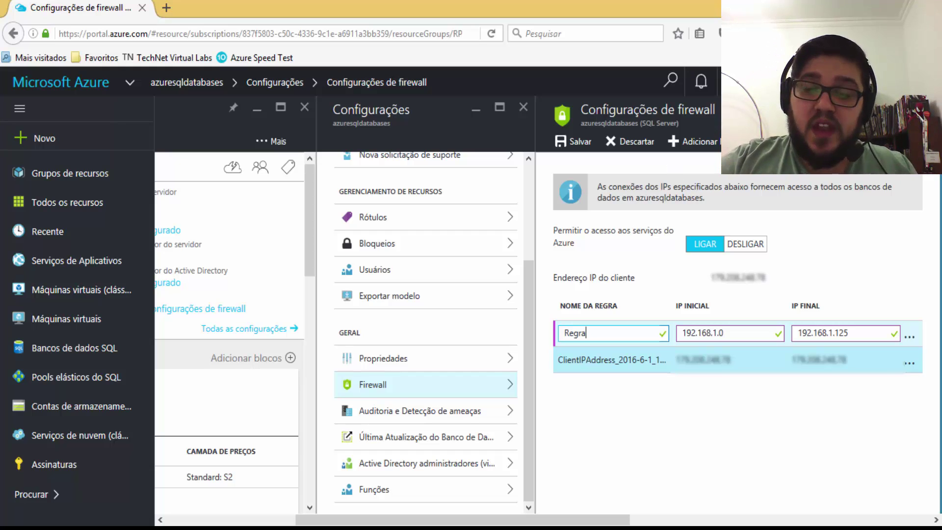
# Step: Discard the unsaved firewall rule and close the server's settings
pyautogui.click(928, 107)
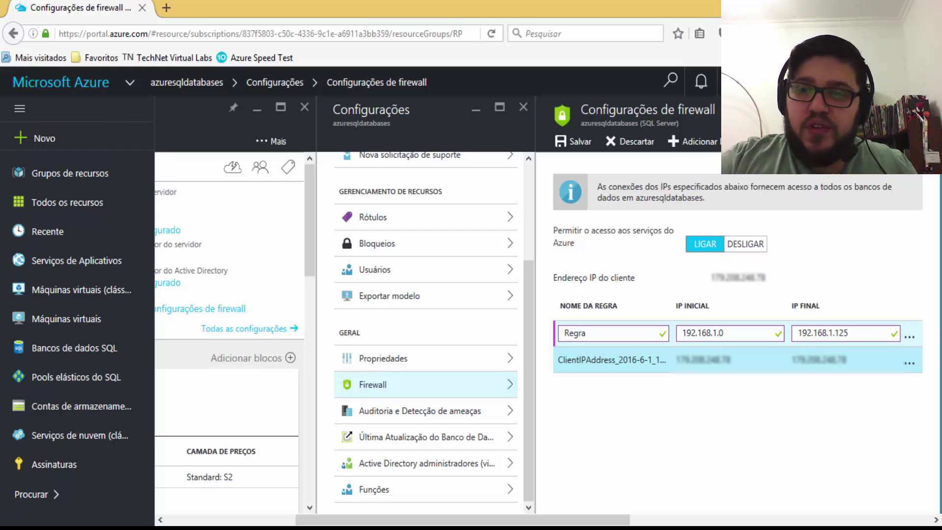
pyautogui.click(465, 267)
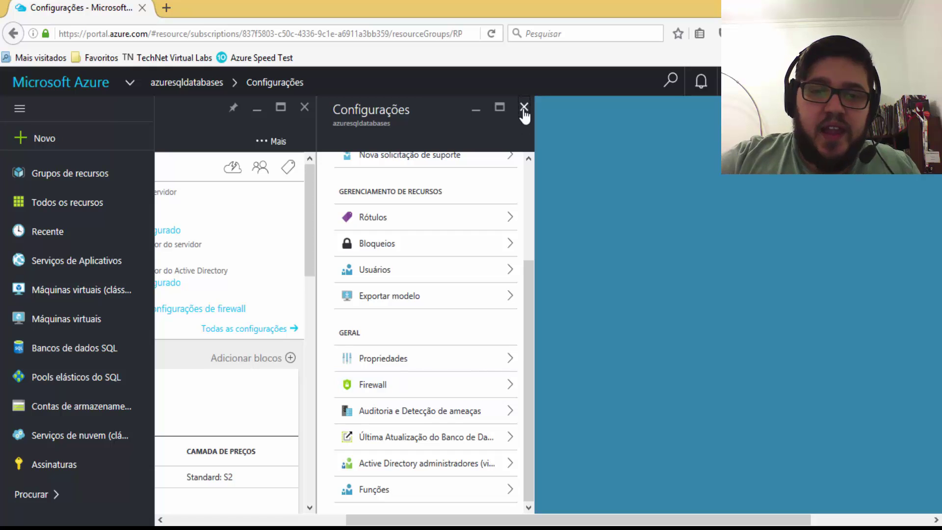
pyautogui.click(523, 107)
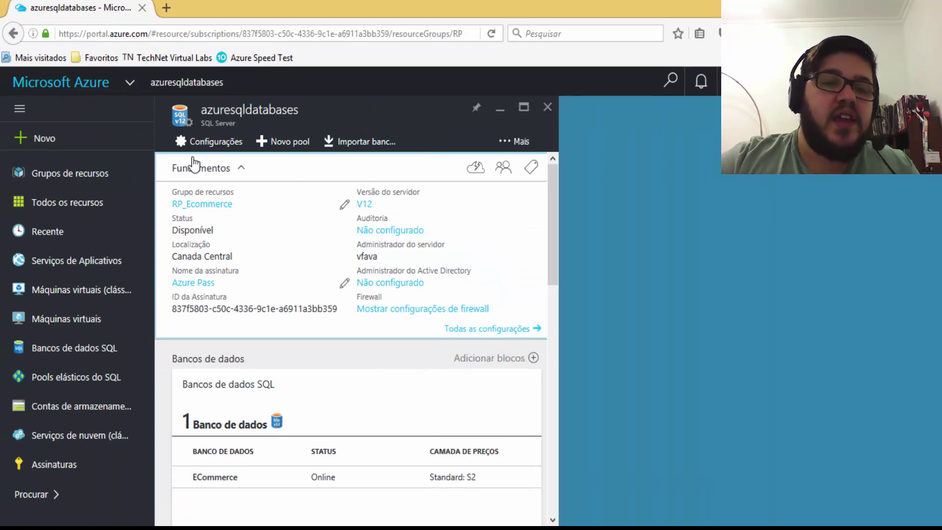
# Step: Reopen the server's settings and view the users (Usuários) who have access to it
pyautogui.click(203, 142)
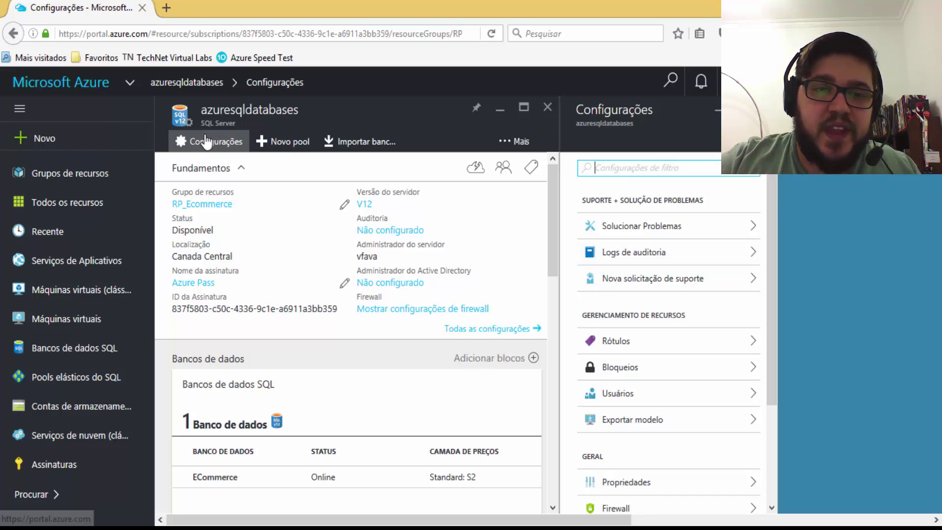
pyautogui.moveTo(771, 203); pyautogui.dragTo(770, 243)
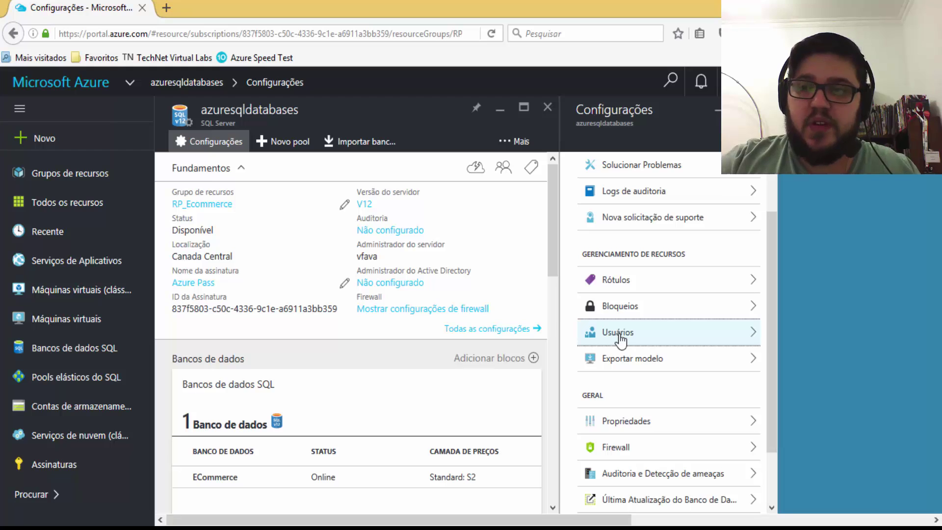
pyautogui.click(619, 338)
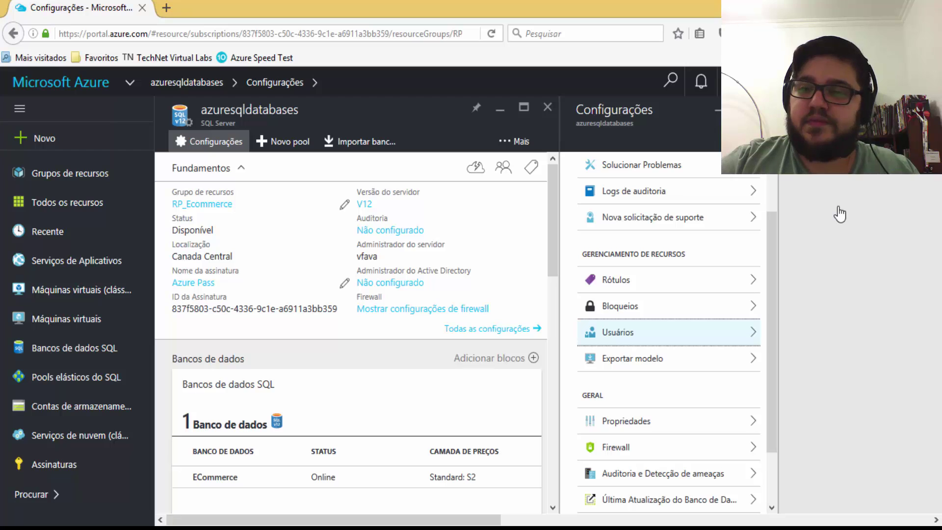
pyautogui.click(752, 415)
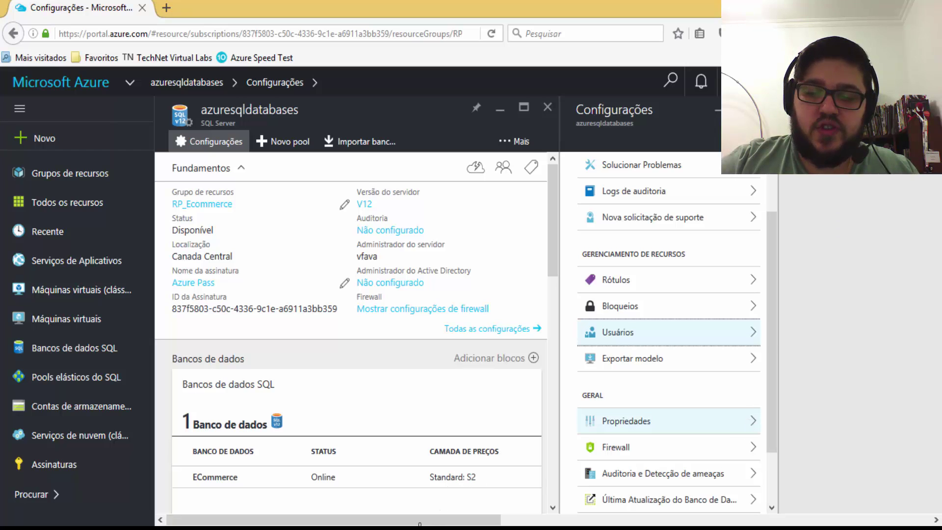
pyautogui.moveTo(422, 521); pyautogui.dragTo(488, 520)
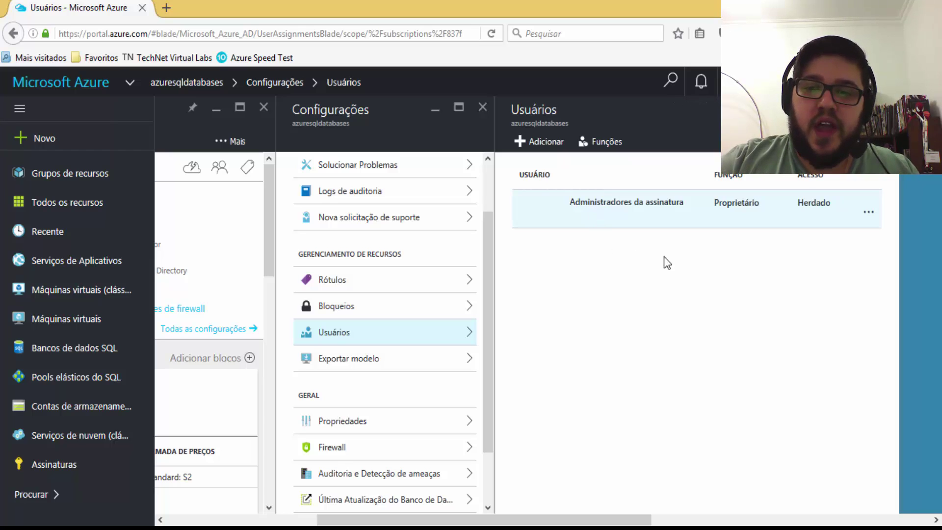
# Step: Start adding access to the server and examine the roles available for assignment
pyautogui.click(538, 142)
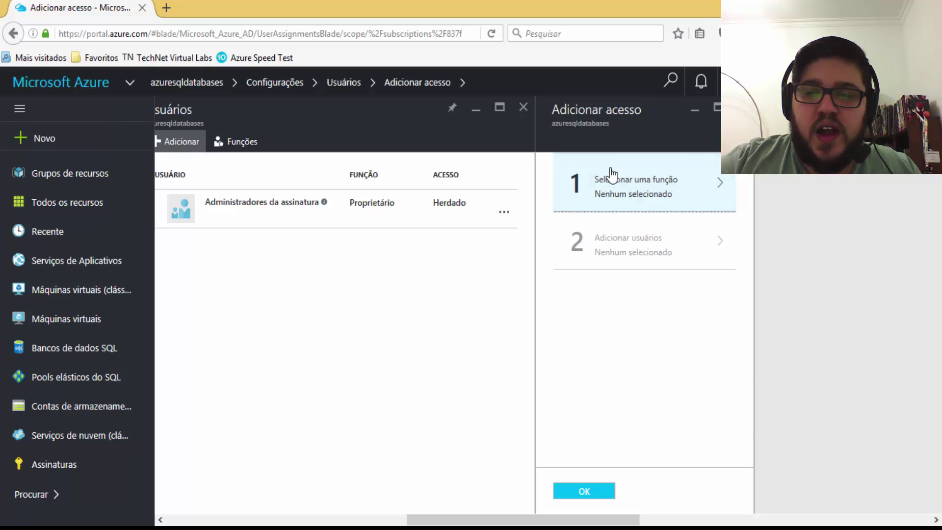
pyautogui.click(687, 210)
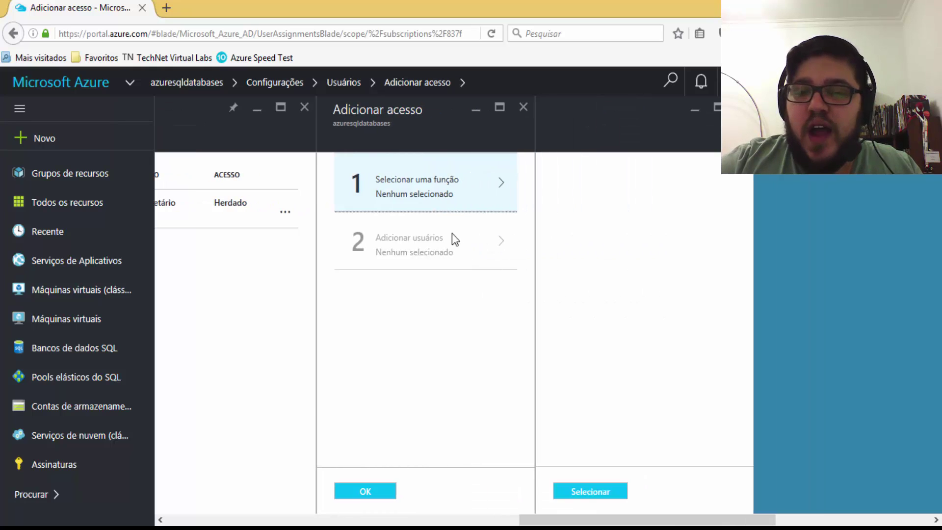
pyautogui.click(431, 190)
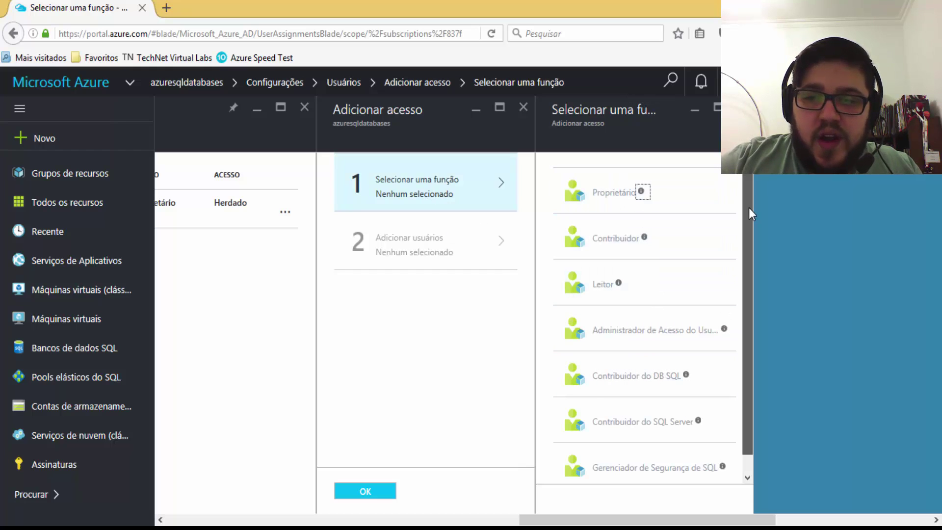
pyautogui.scroll(-2, 749, 208)
pyautogui.scroll(2, 748, 186)
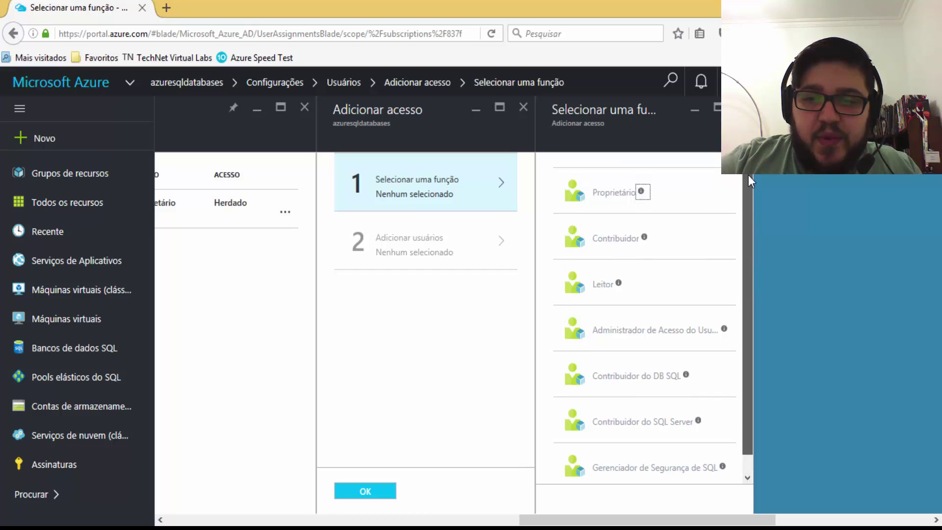
pyautogui.scroll(-2, 687, 265)
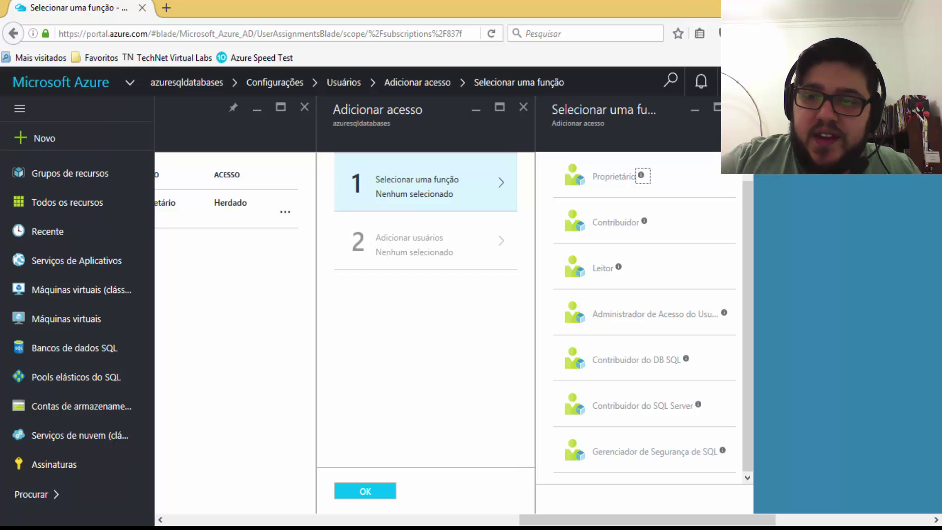
# Step: Abandon the access assignment and close the role, user, settings and server views
pyautogui.click(741, 107)
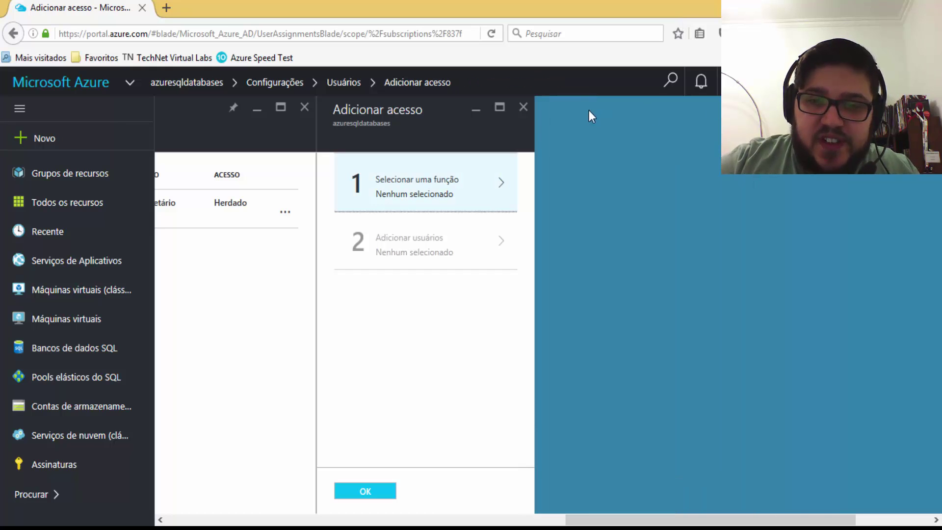
pyautogui.click(524, 108)
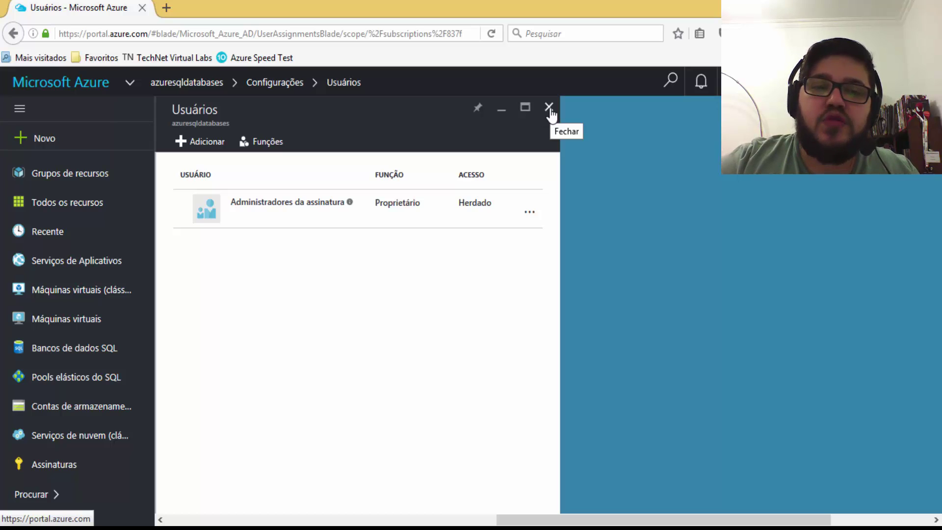
pyautogui.click(549, 108)
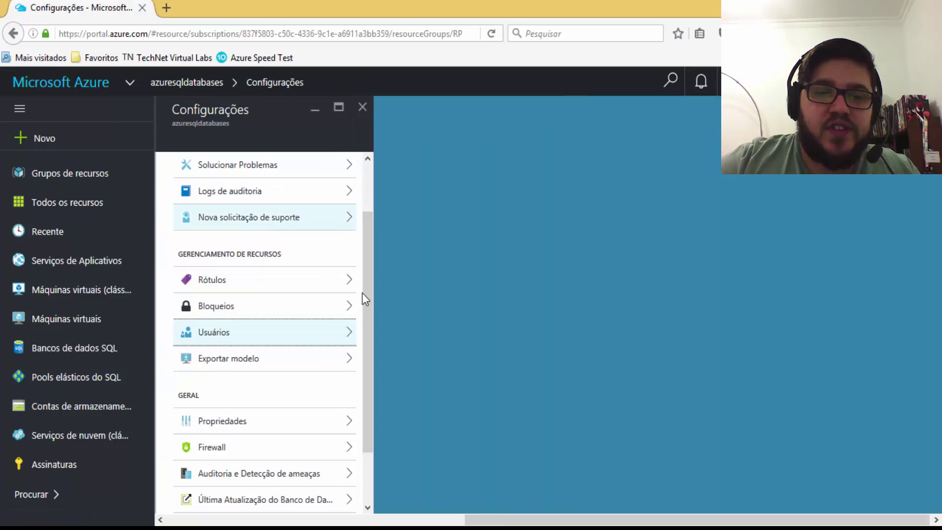
pyautogui.click(363, 108)
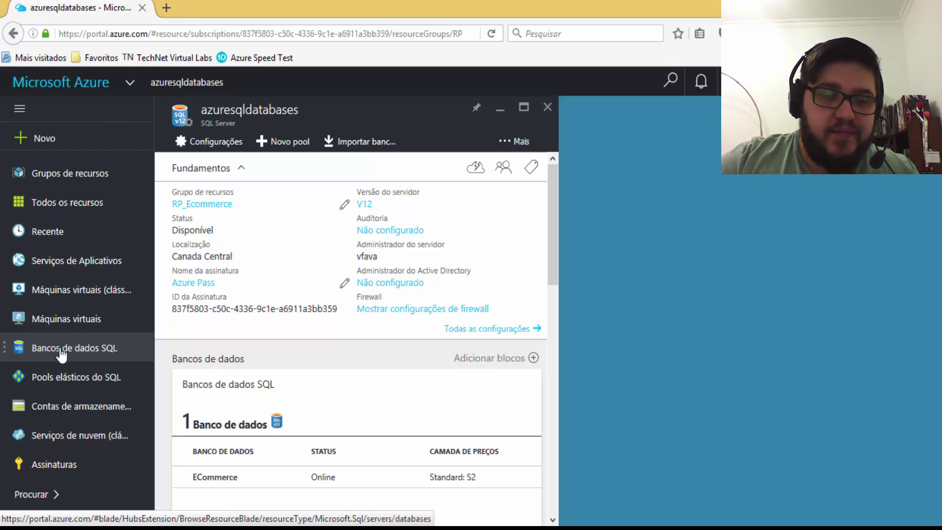
pyautogui.click(98, 359)
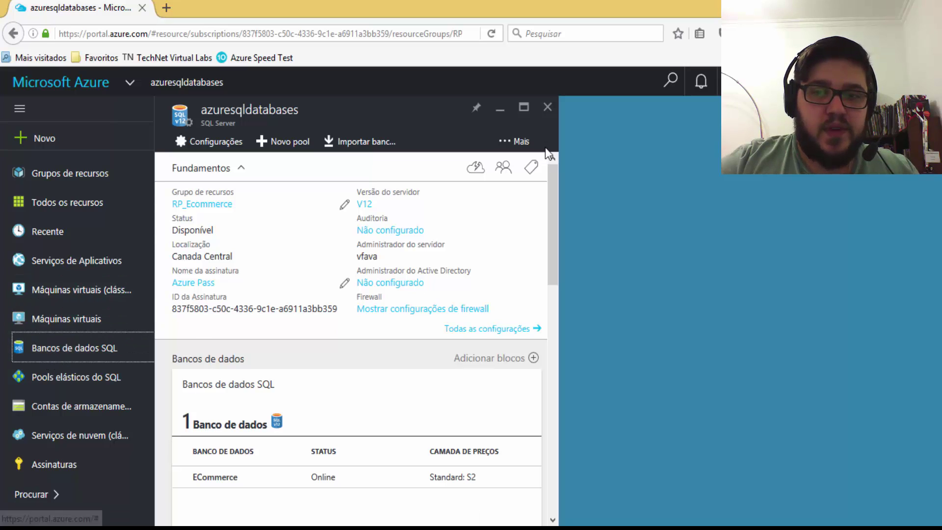
pyautogui.click(548, 109)
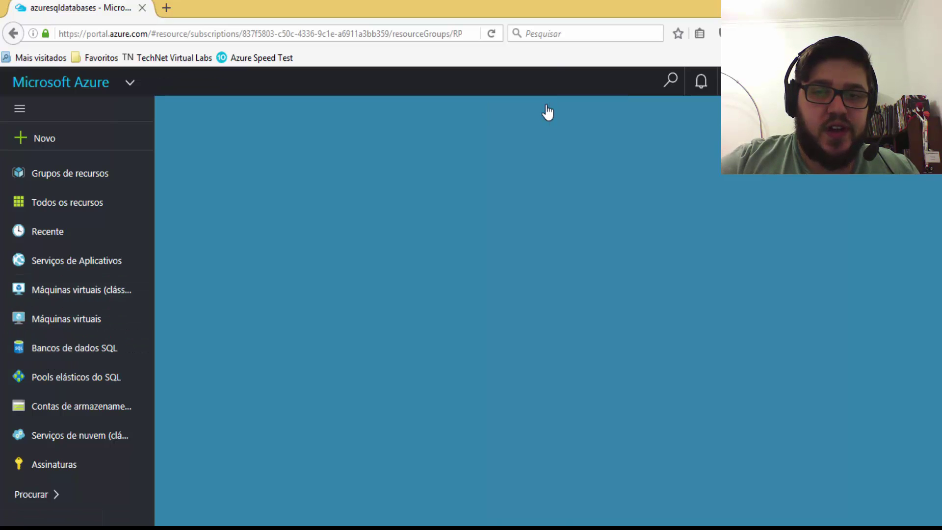
# Step: Open the ECommerce database from the list of SQL databases (Bancos de dados SQL)
pyautogui.click(33, 355)
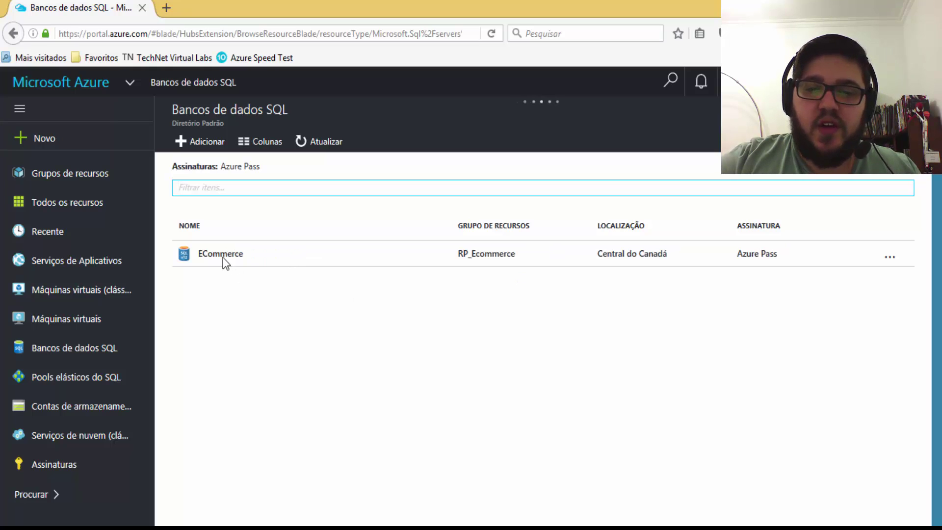
pyautogui.click(222, 259)
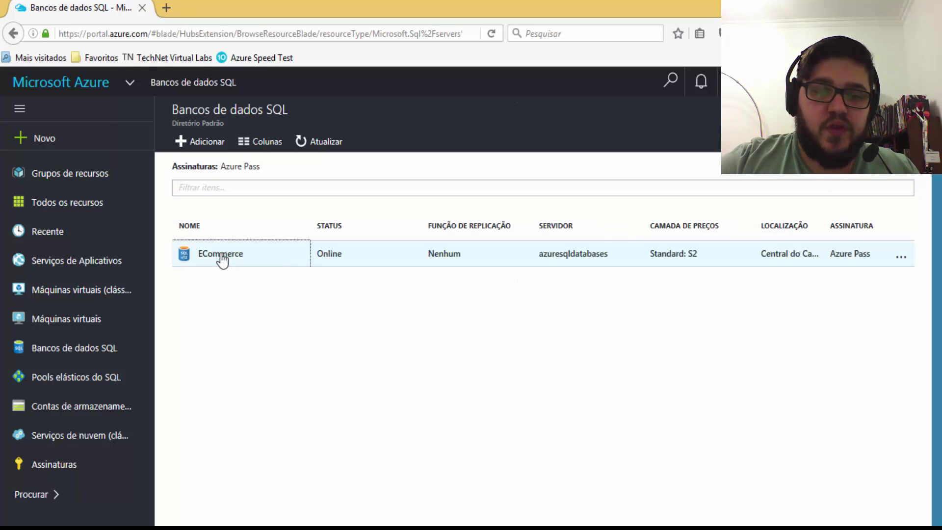
pyautogui.click(222, 259)
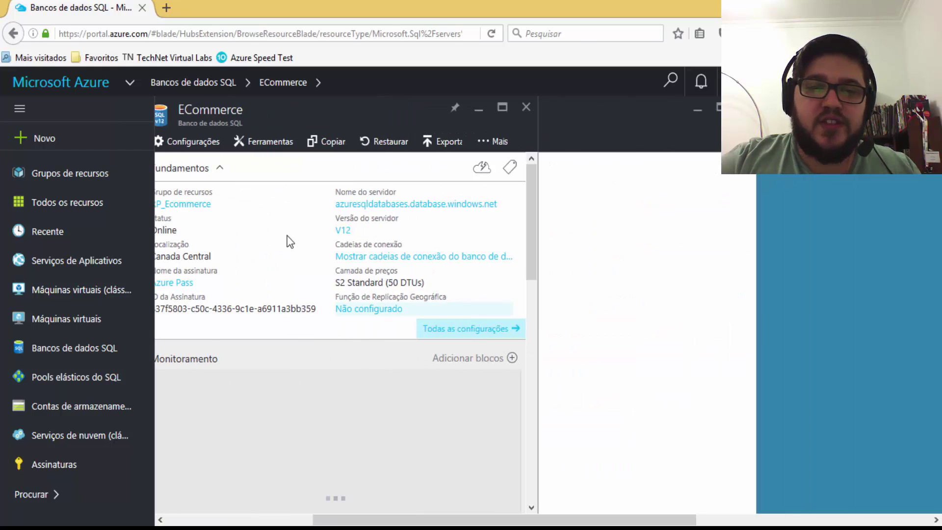
pyautogui.moveTo(458, 520); pyautogui.dragTo(432, 521)
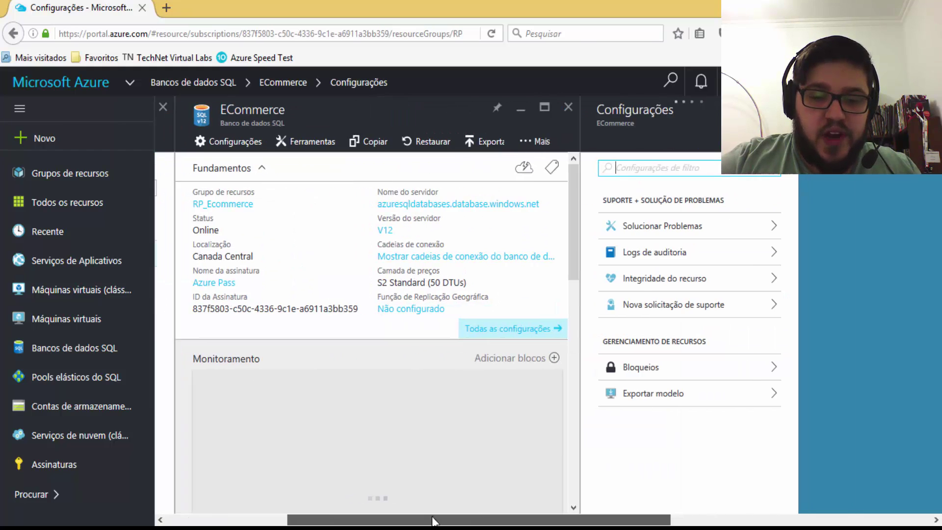
# Step: Open the ECommerce database in Visual Studio using the database's tools (Ferramentas)
pyautogui.moveTo(367, 347)
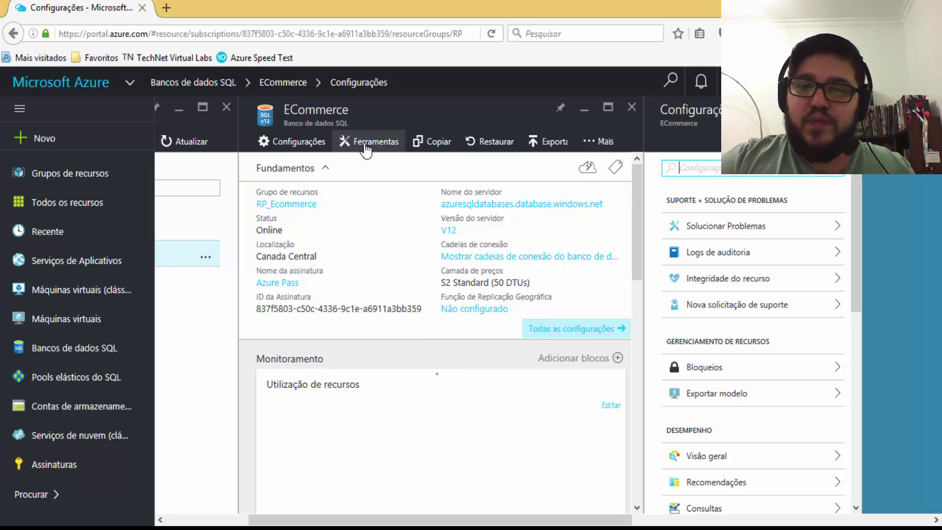
pyautogui.click(366, 150)
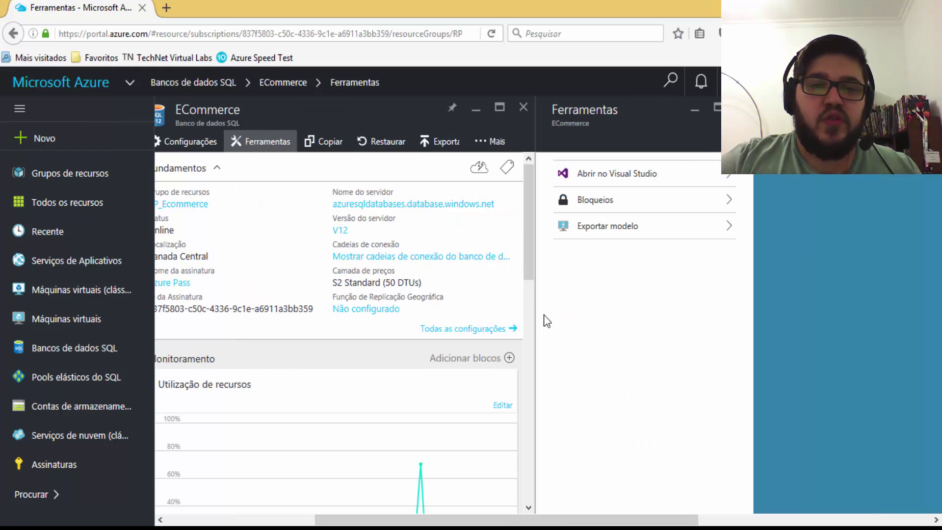
pyautogui.click(614, 179)
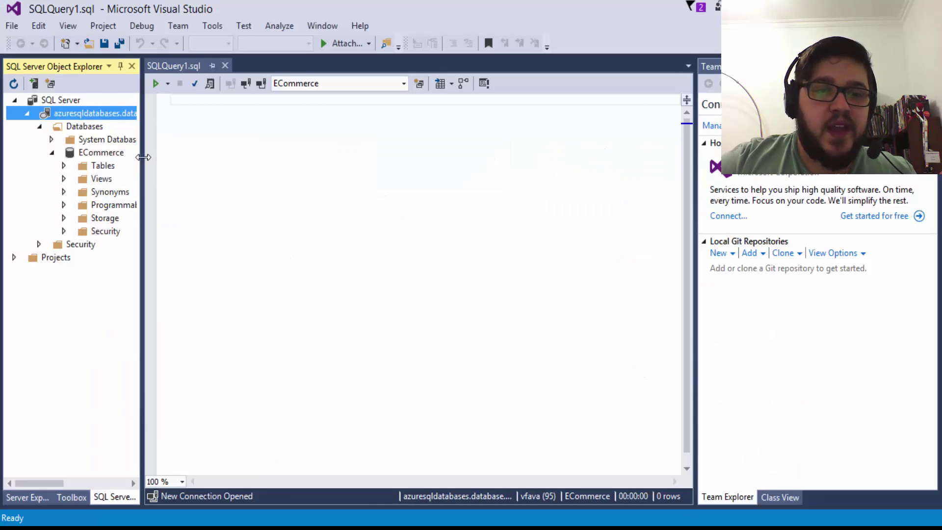
# Step: Widen SQL Server Object Explorer and examine the Azure server's databases, the ECommerce folders and the options for its Tables folder
pyautogui.moveTo(143, 157); pyautogui.dragTo(243, 157)
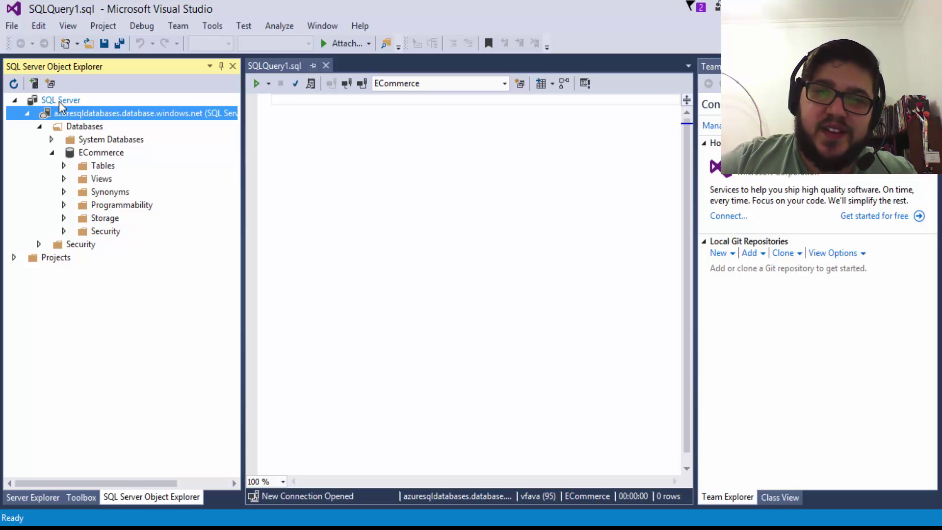
pyautogui.click(41, 127)
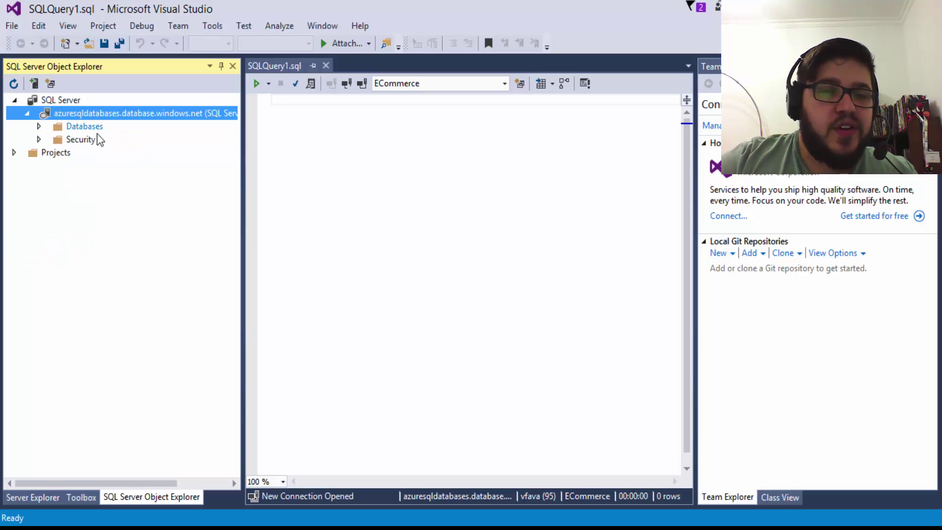
pyautogui.click(61, 103)
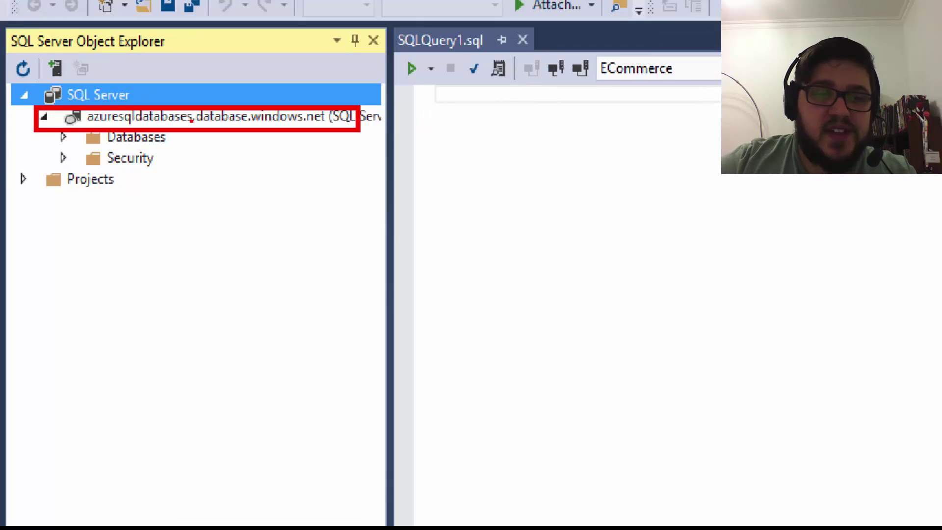
pyautogui.click(64, 137)
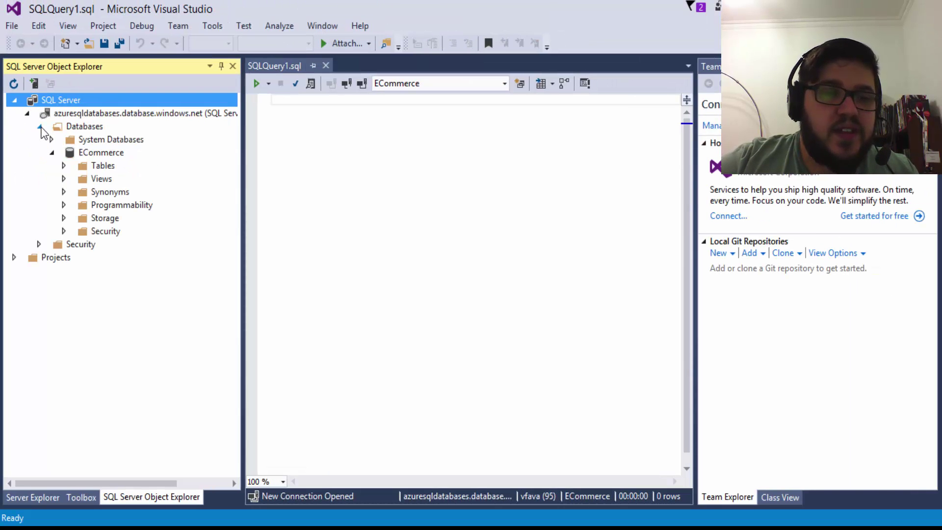
pyautogui.click(52, 153)
pyautogui.click(52, 153)
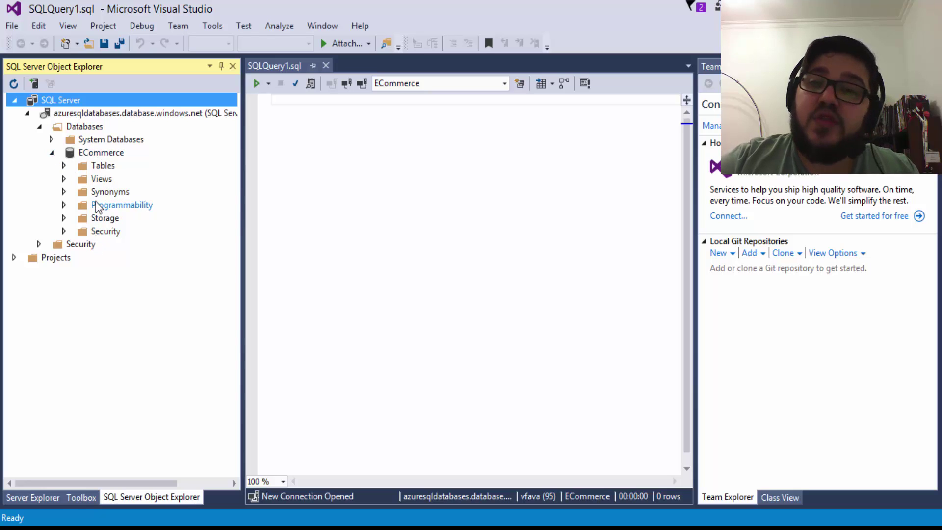
pyautogui.rightClick(100, 167)
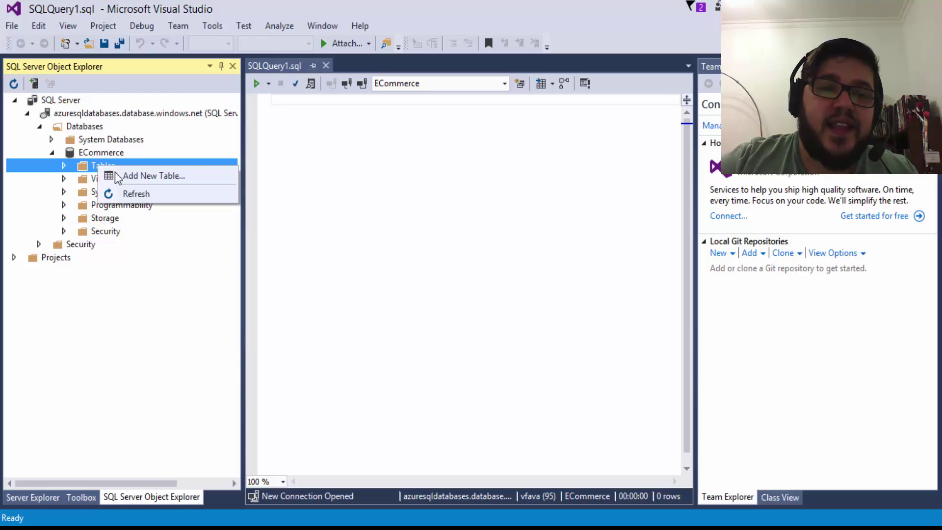
pyautogui.click(82, 164)
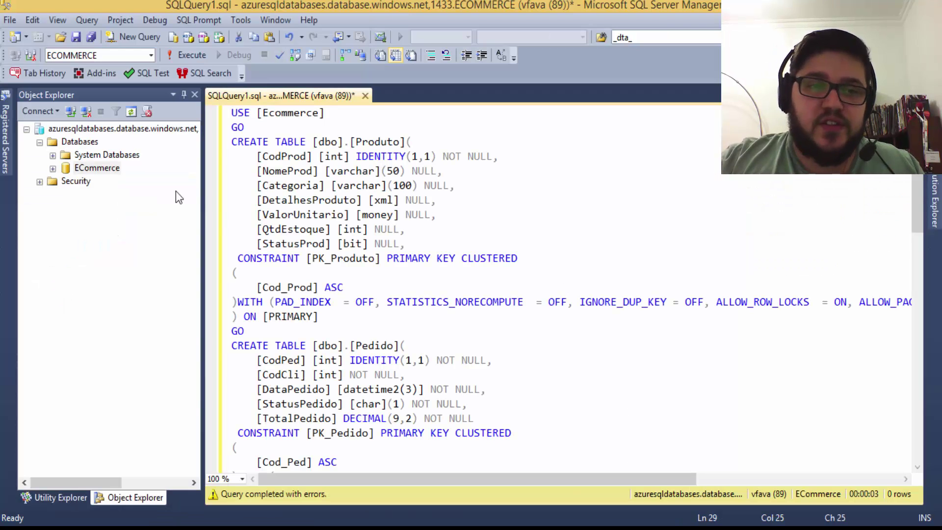
# Step: Switch to SQL Server Management Studio, widen Object Explorer and view the Azure server's databases
pyautogui.click(39, 143)
pyautogui.moveTo(200, 141); pyautogui.dragTo(236, 137)
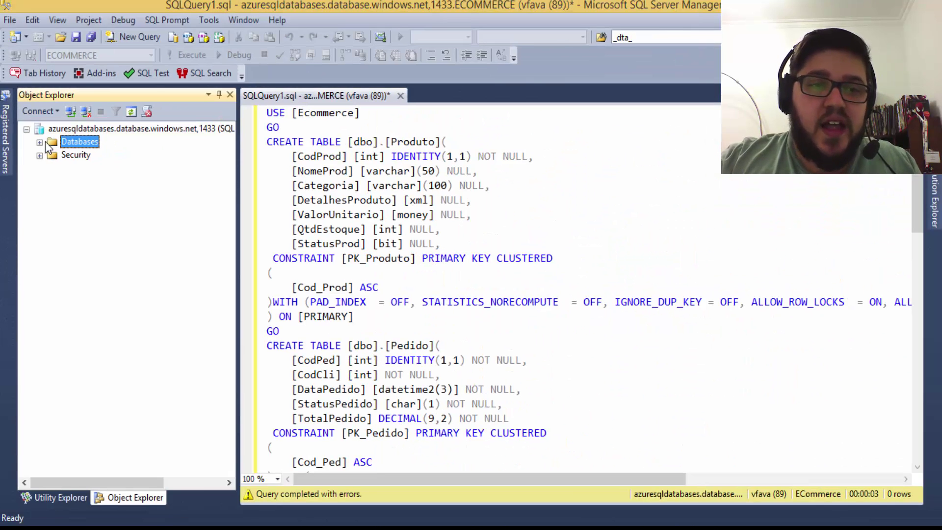
pyautogui.click(45, 138)
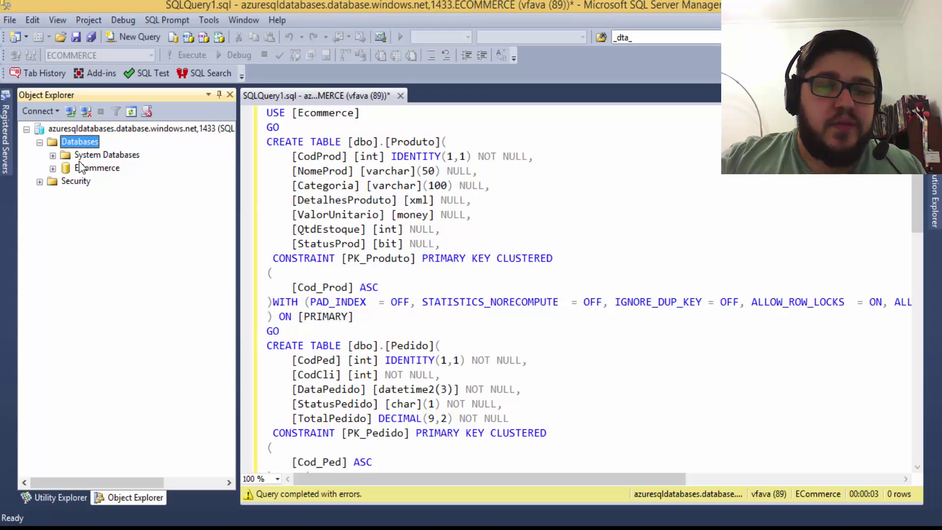
# Step: Disconnect Object Explorer from the Azure server and start a new Database Engine connection
pyautogui.click(26, 130)
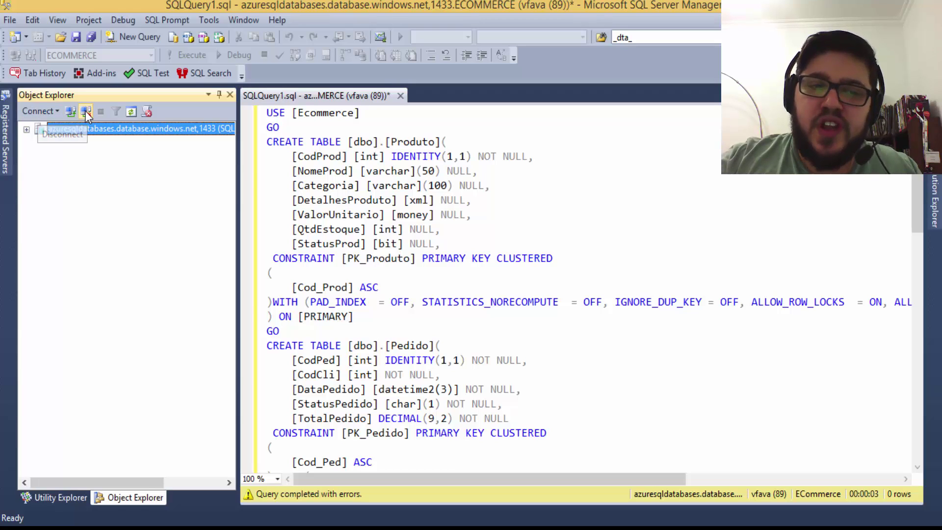
pyautogui.click(86, 113)
pyautogui.click(52, 112)
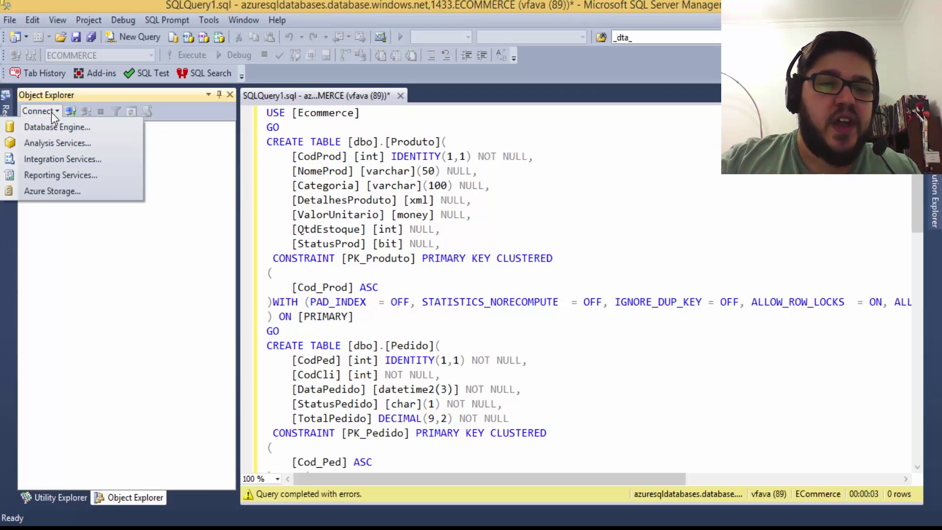
pyautogui.click(75, 127)
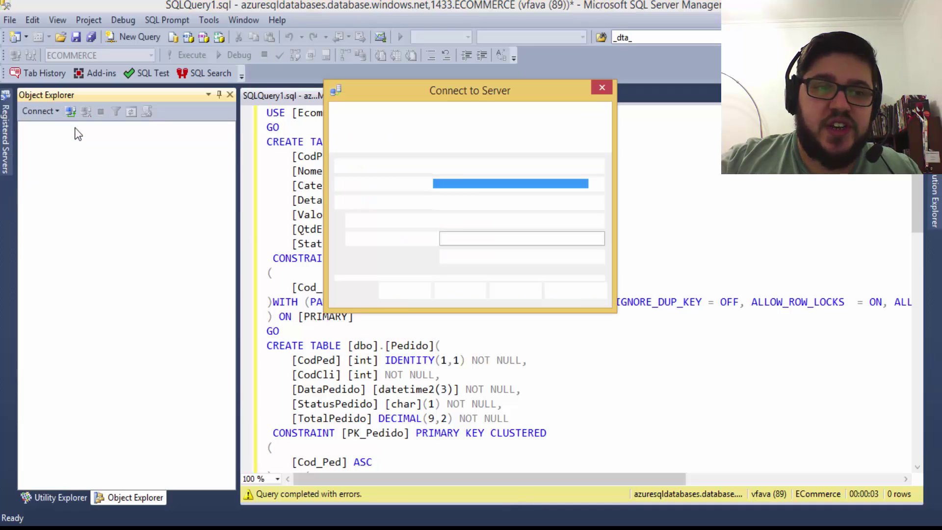
pyautogui.click(514, 189)
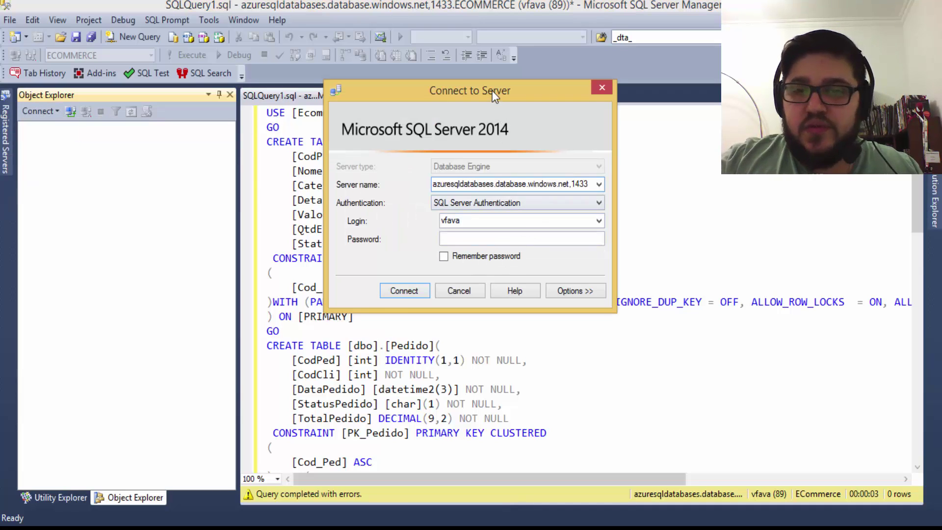
pyautogui.moveTo(492, 92); pyautogui.dragTo(495, 139)
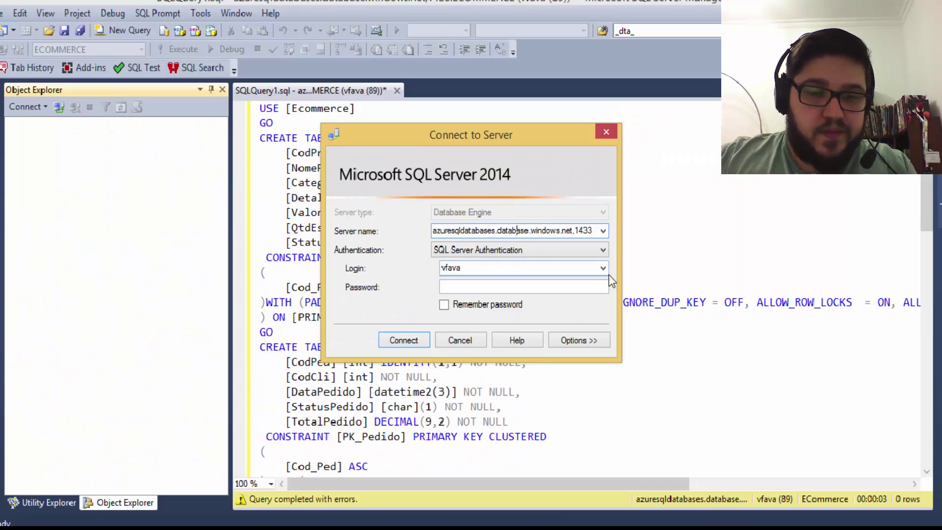
# Step: Examine the parts of the server name in the connection dialog, marking them up in a magnified view
pyautogui.click(564, 294)
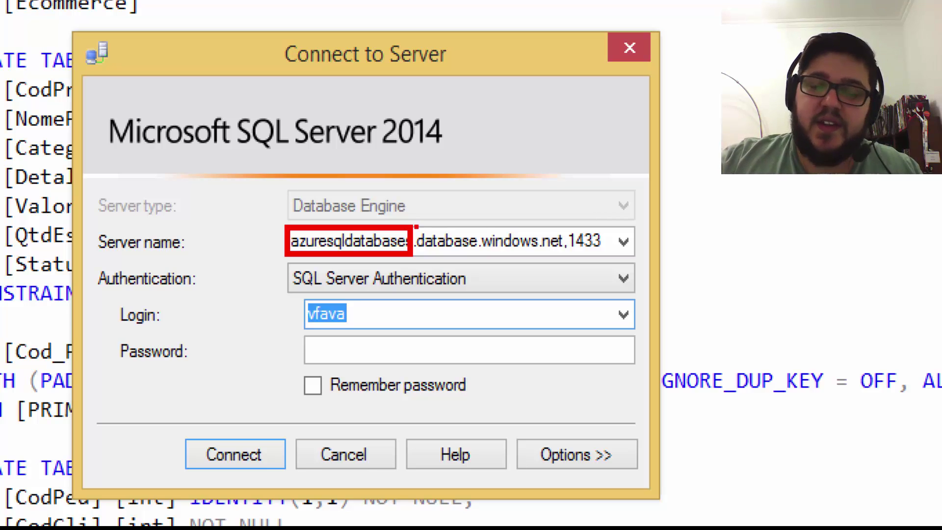
pyautogui.moveTo(416, 226); pyautogui.dragTo(476, 279)
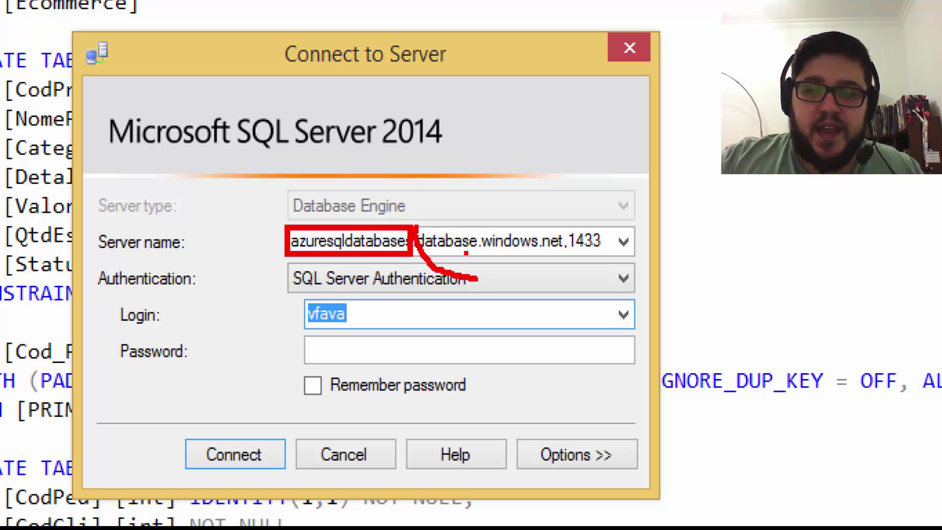
pyautogui.moveTo(414, 226)
pyautogui.mouseDown()
pyautogui.moveTo(466, 255)
pyautogui.moveTo(617, 254)
pyautogui.mouseUp()
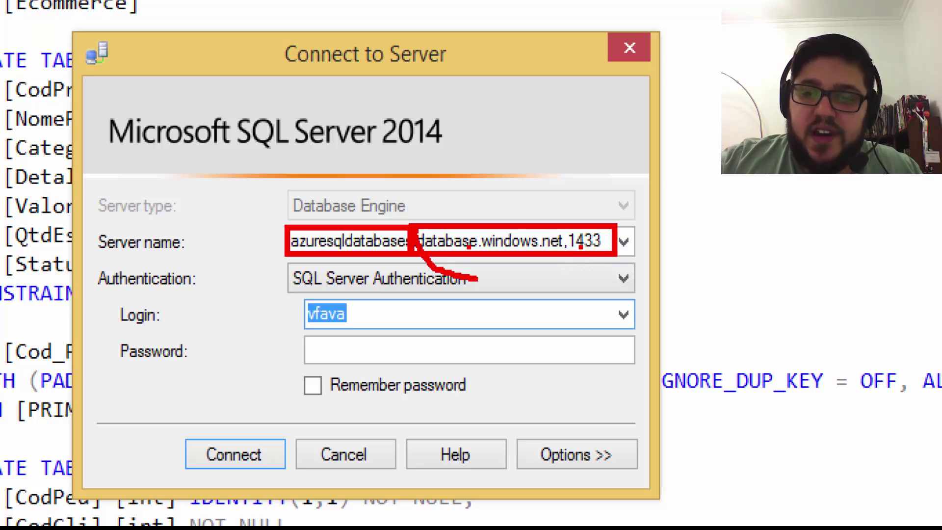
pyautogui.press('Escape')
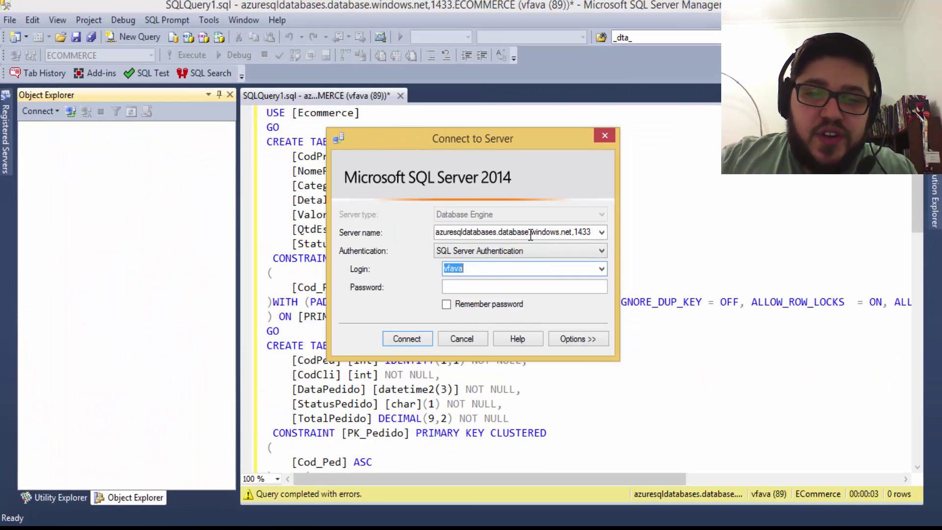
pyautogui.hotkey('ctrl', '1')
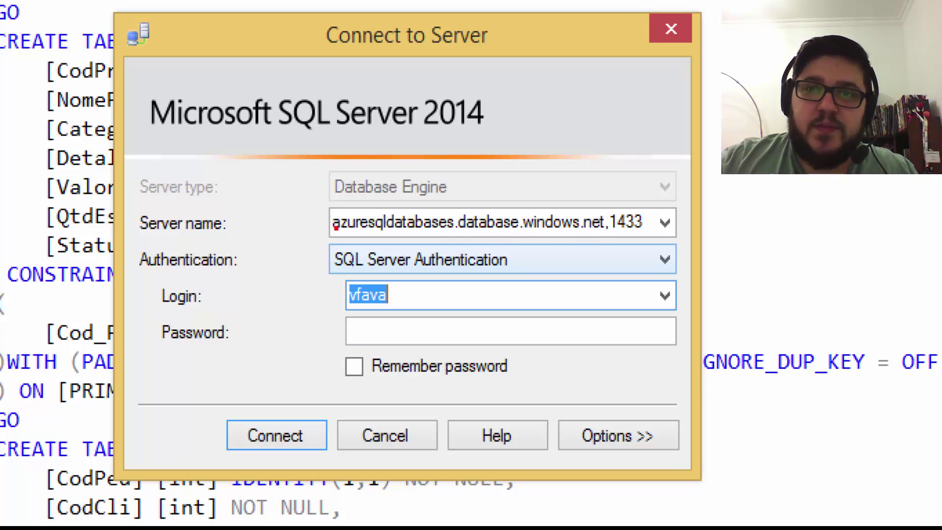
pyautogui.moveTo(375, 206)
pyautogui.mouseDown()
pyautogui.moveTo(338, 205)
pyautogui.moveTo(324, 233)
pyautogui.moveTo(451, 236)
pyautogui.moveTo(463, 217)
pyautogui.moveTo(356, 200)
pyautogui.mouseUp()
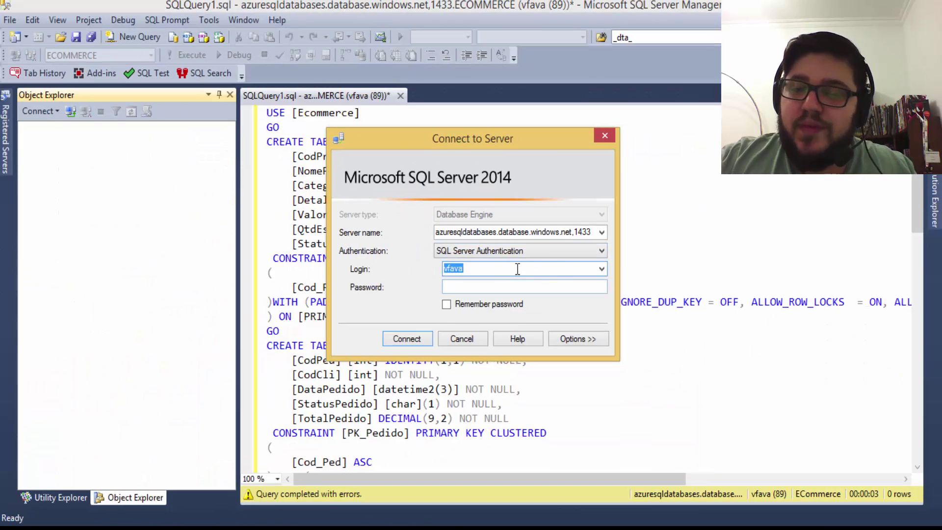
# Step: Enter the login's password for SQL Server Authentication and connect to the azuresqldatabases.database.windows.net,1433 server
pyautogui.click(454, 296)
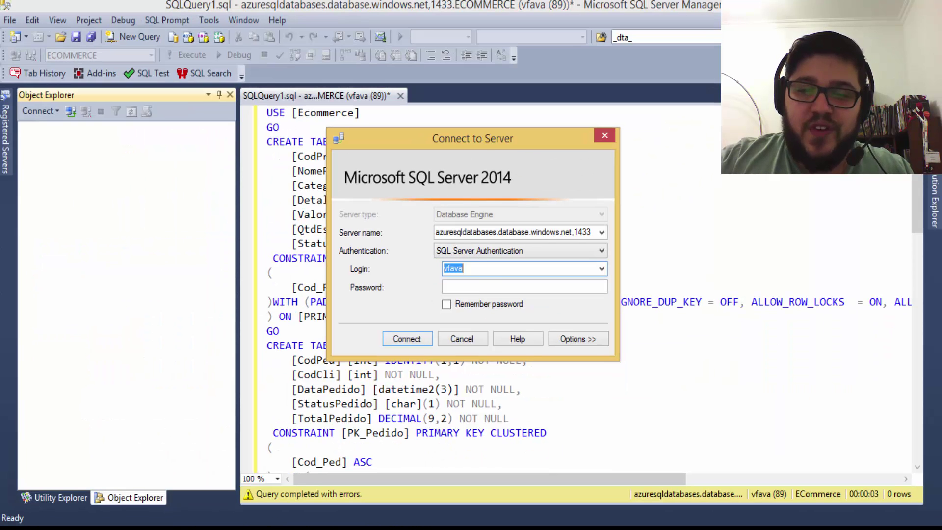
pyautogui.click(479, 289)
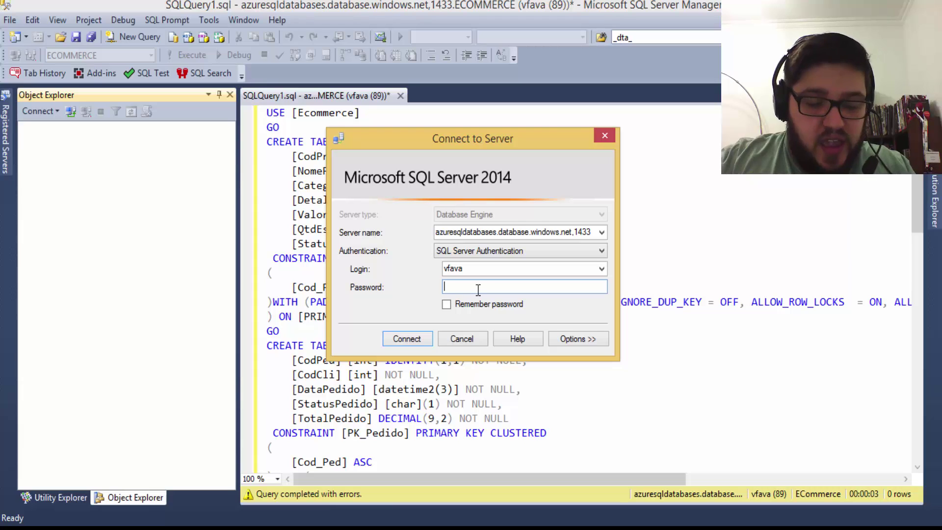
pyautogui.write('******')
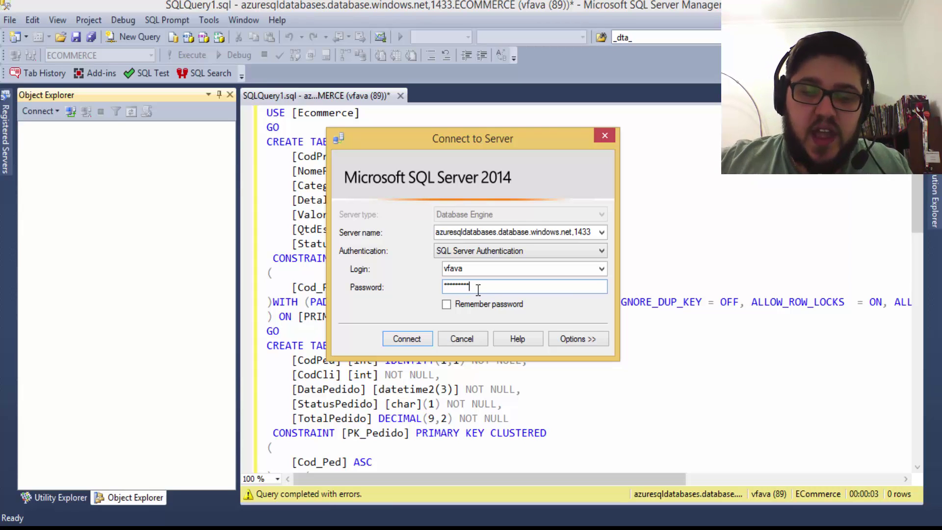
pyautogui.click(406, 338)
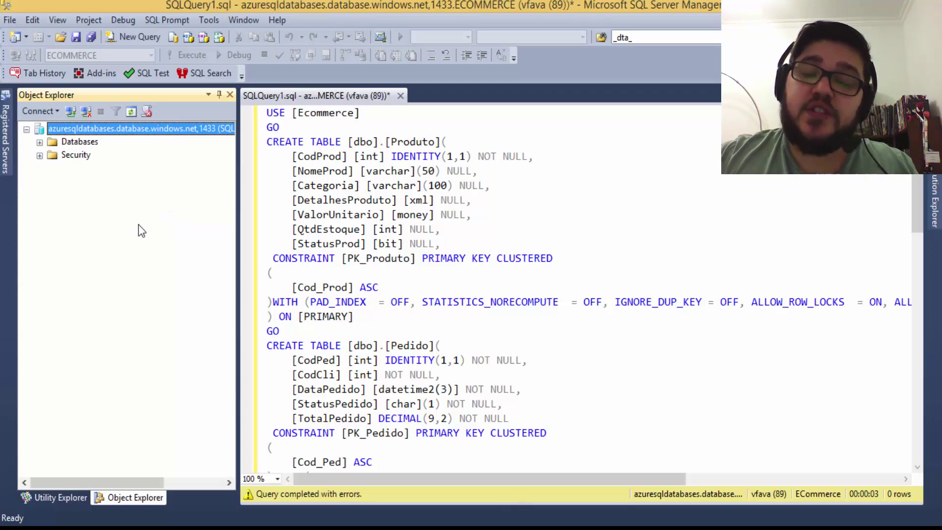
# Step: Examine the Azure server's databases and the ECommerce folders, including Tables and Programmability, and collapse ECommerce again
pyautogui.click(39, 143)
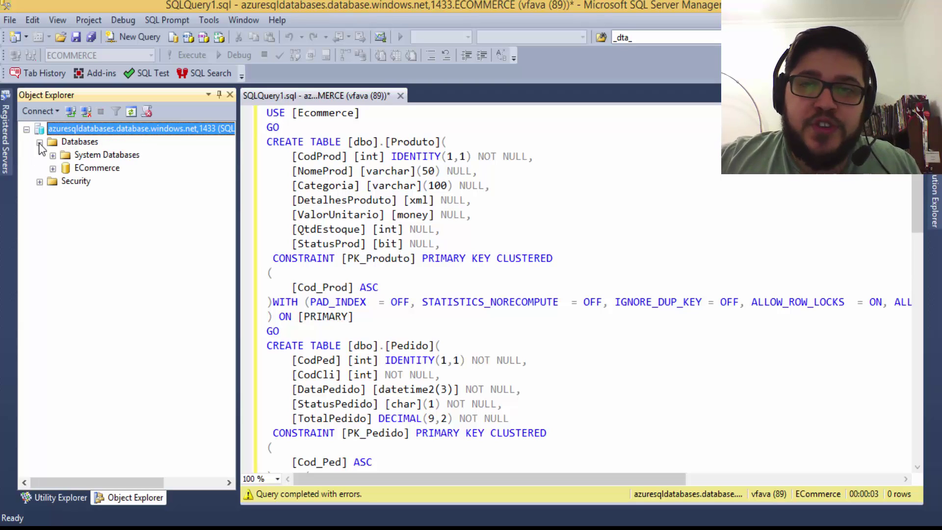
pyautogui.click(53, 168)
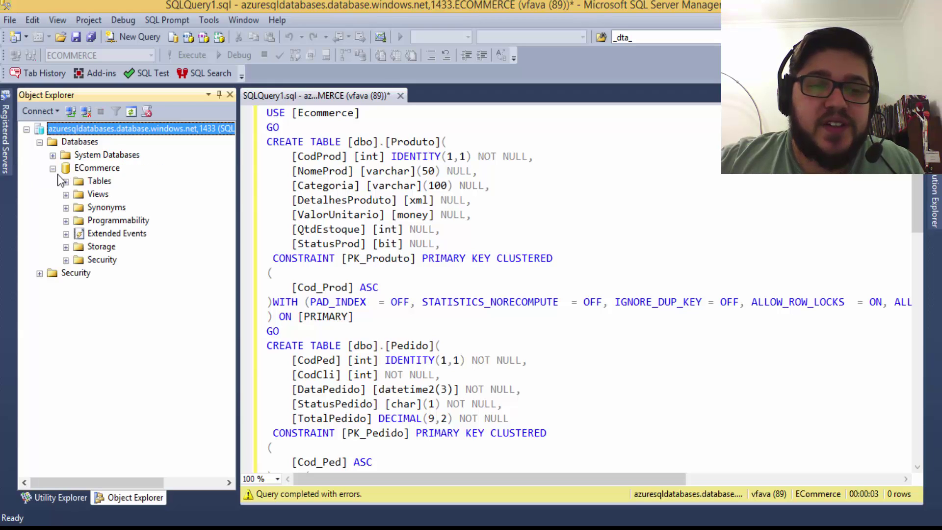
pyautogui.click(66, 181)
pyautogui.click(65, 181)
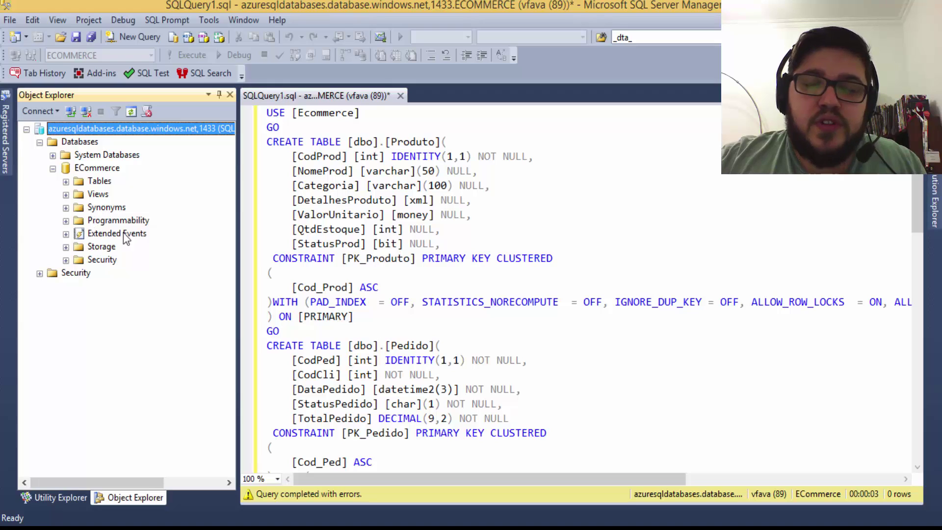
pyautogui.click(66, 221)
pyautogui.click(66, 221)
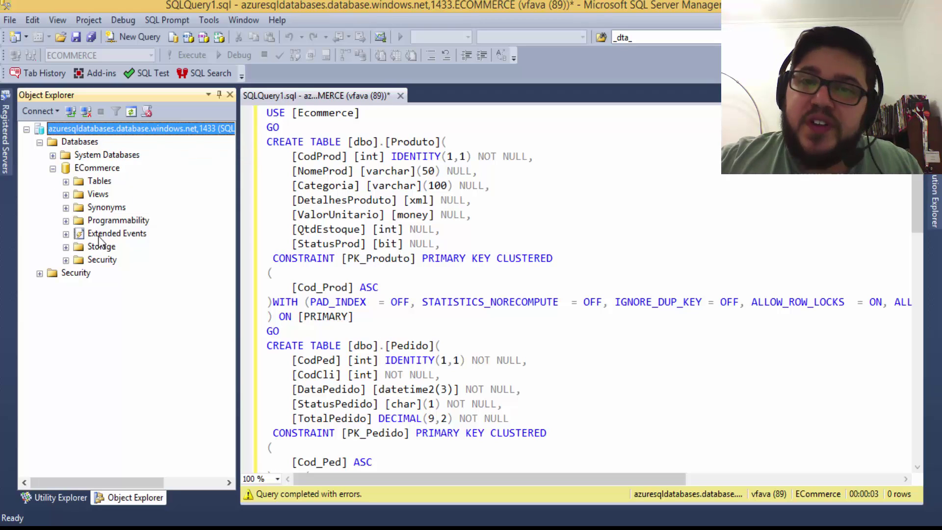
pyautogui.click(53, 169)
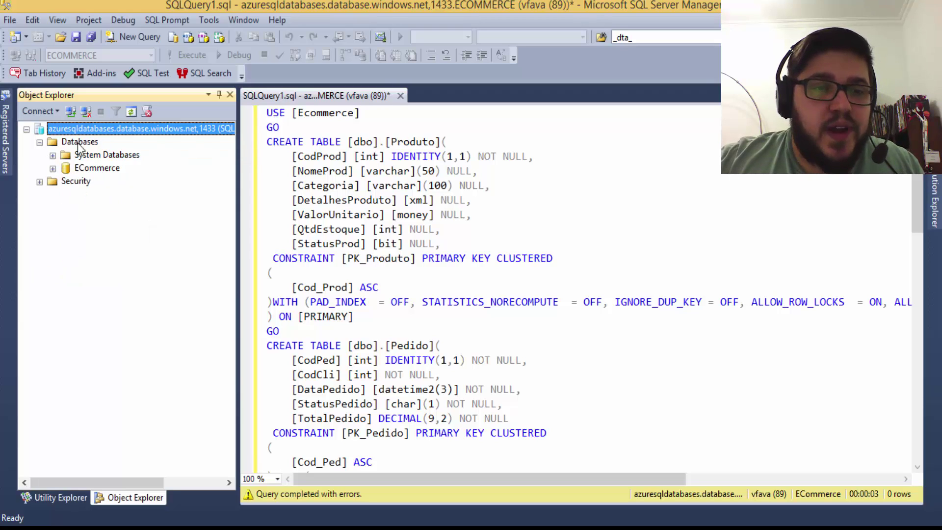
# Step: View the commands available for the Azure server node and briefly expand and collapse the ECommerce database
pyautogui.rightClick(75, 128)
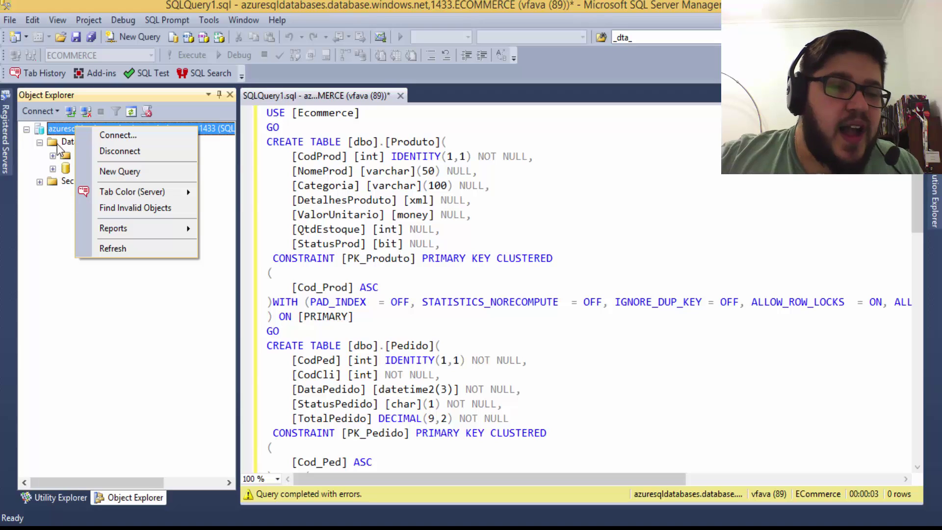
pyautogui.click(63, 130)
pyautogui.rightClick(64, 130)
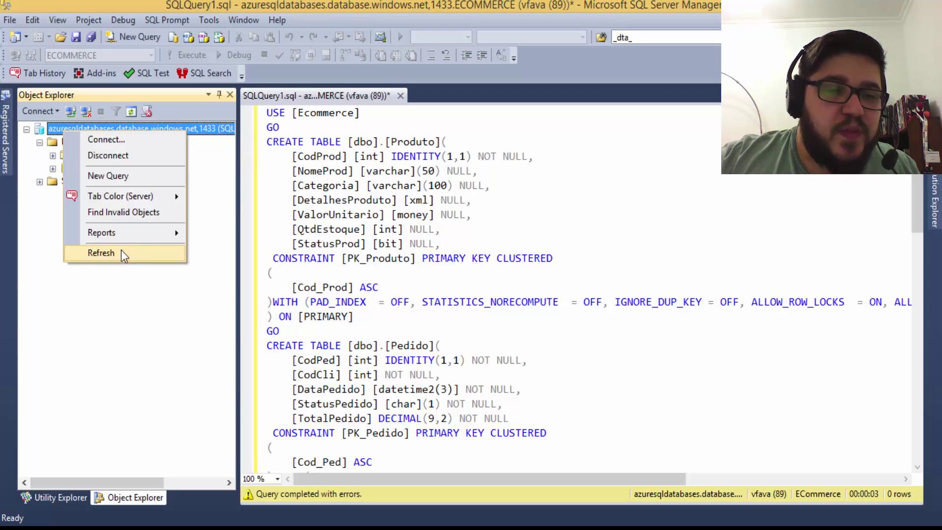
pyautogui.click(125, 308)
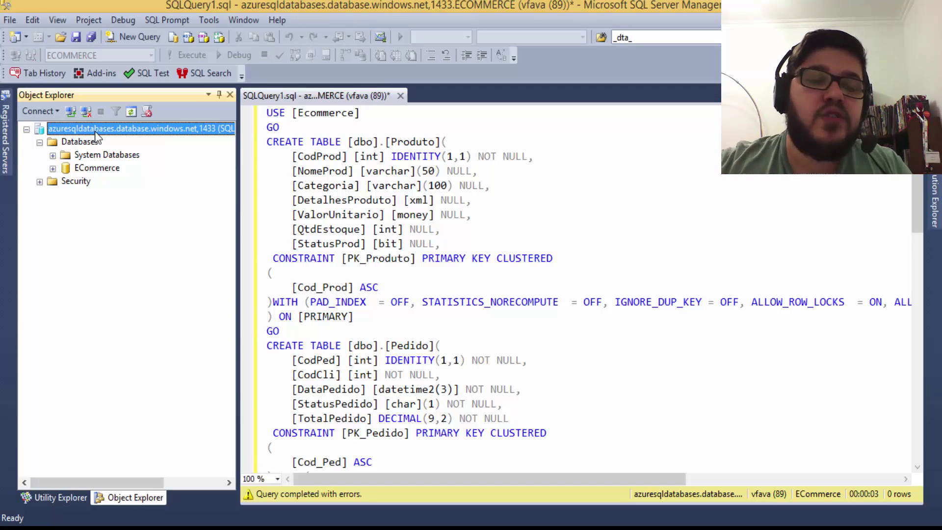
pyautogui.click(52, 169)
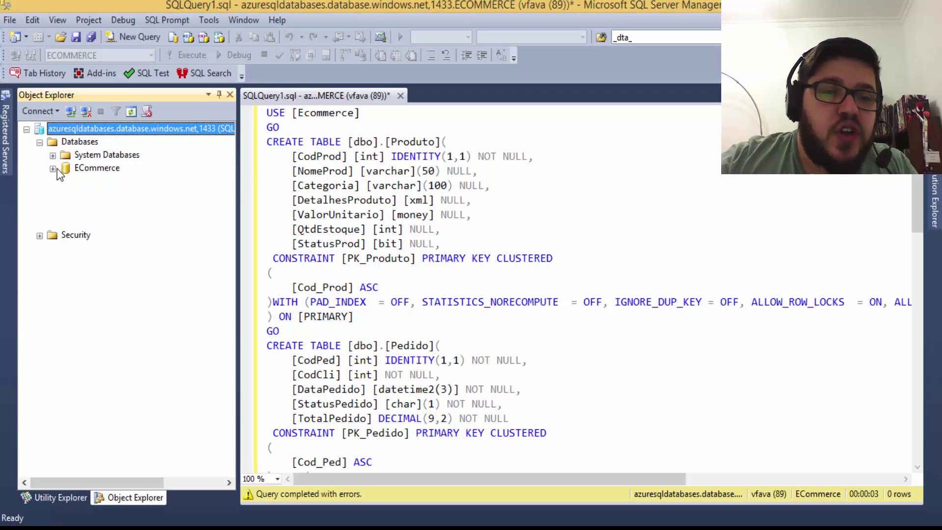
pyautogui.click(52, 168)
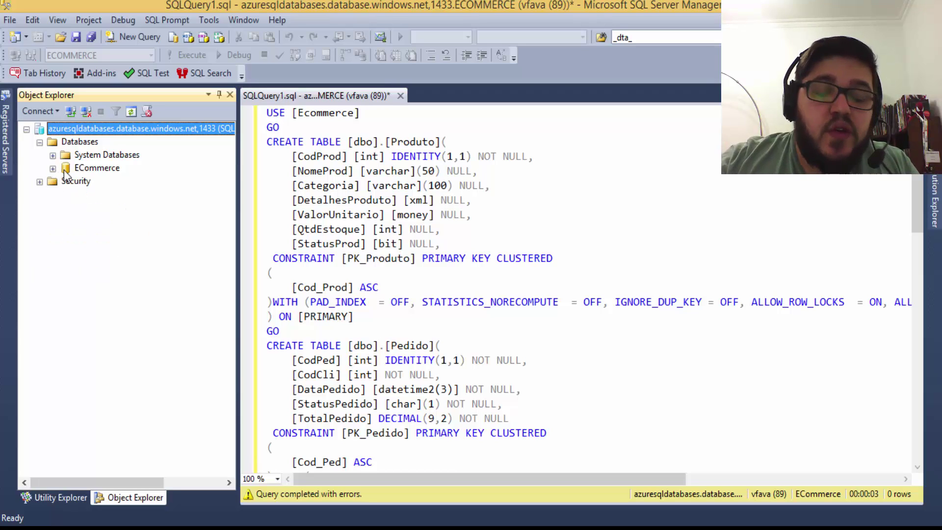
# Step: Review the table-creation script through to the Cliente table, highlighting its Endereco, Cidade, UF and DataCadastro columns
pyautogui.click(421, 201)
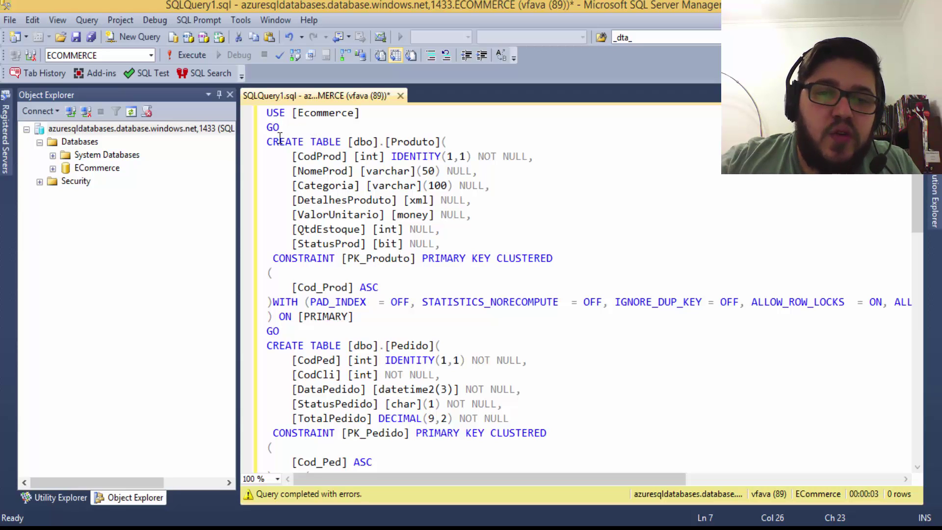
pyautogui.click(398, 142)
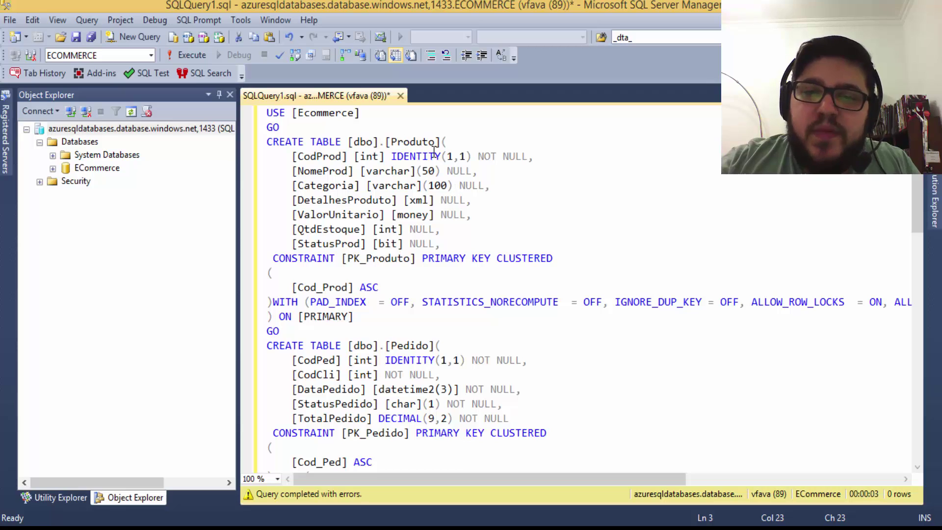
pyautogui.scroll(-9, 437, 280)
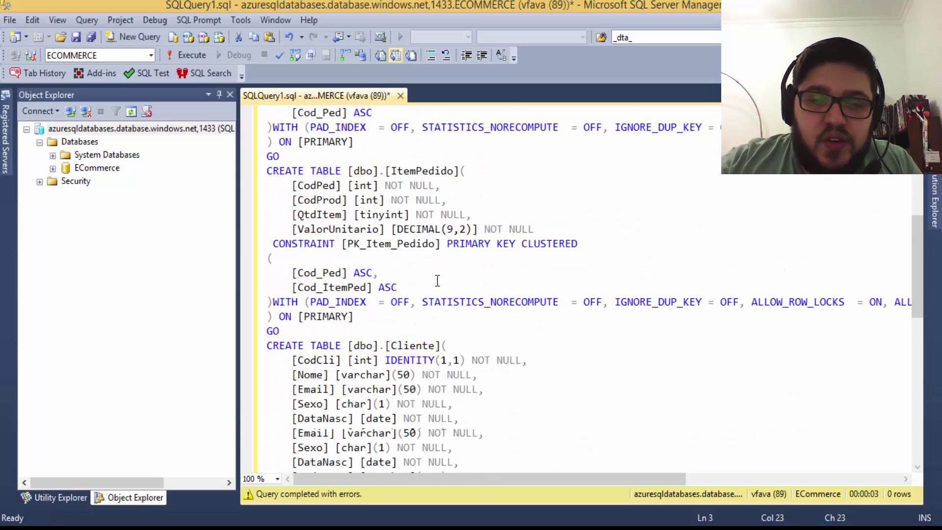
pyautogui.scroll(-3, 437, 280)
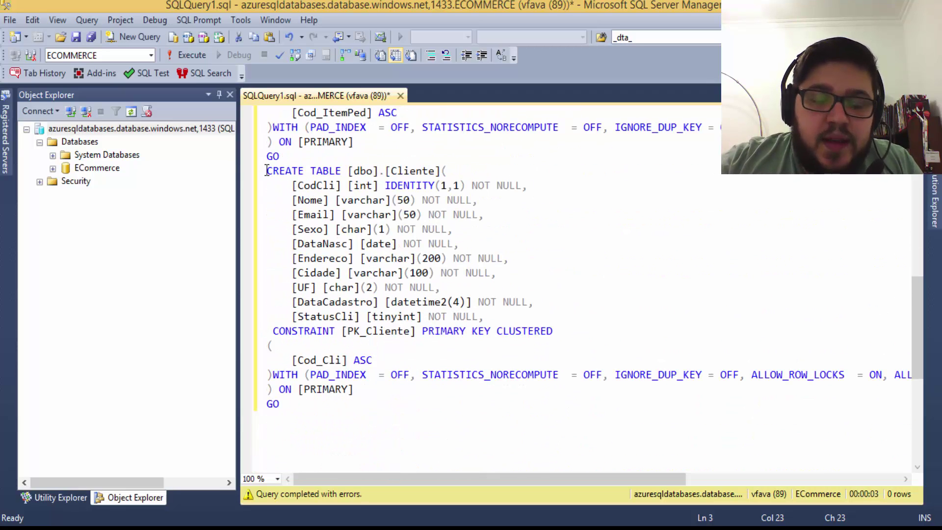
pyautogui.click(281, 158)
pyautogui.moveTo(406, 167); pyautogui.dragTo(446, 171)
pyautogui.click(384, 190)
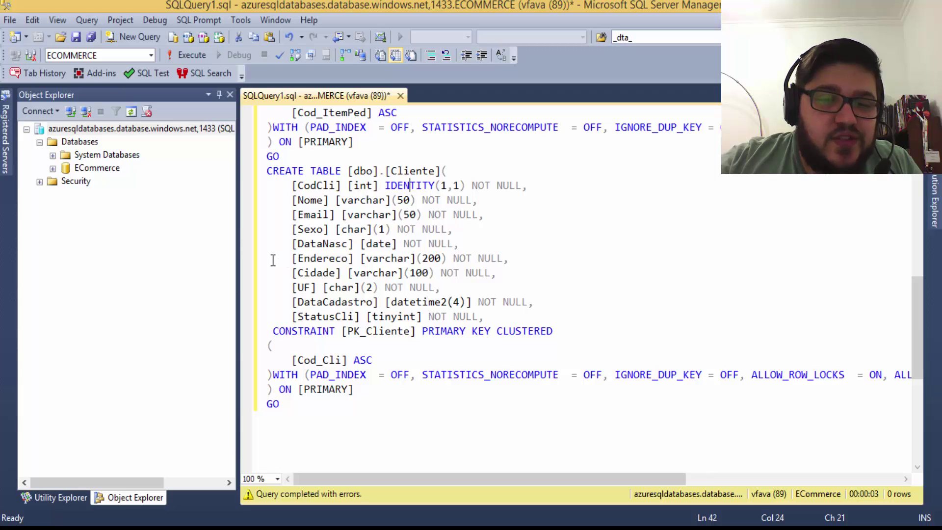
pyautogui.moveTo(286, 259); pyautogui.dragTo(491, 286)
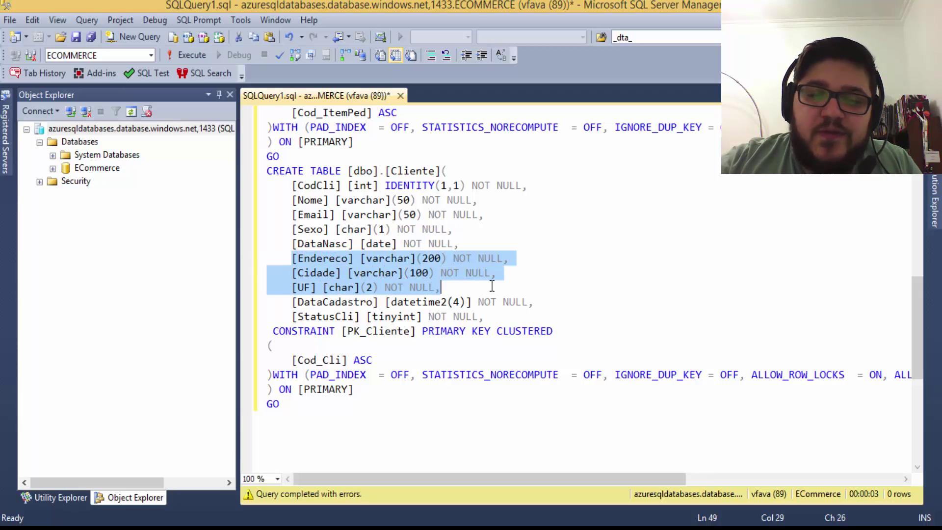
pyautogui.click(280, 266)
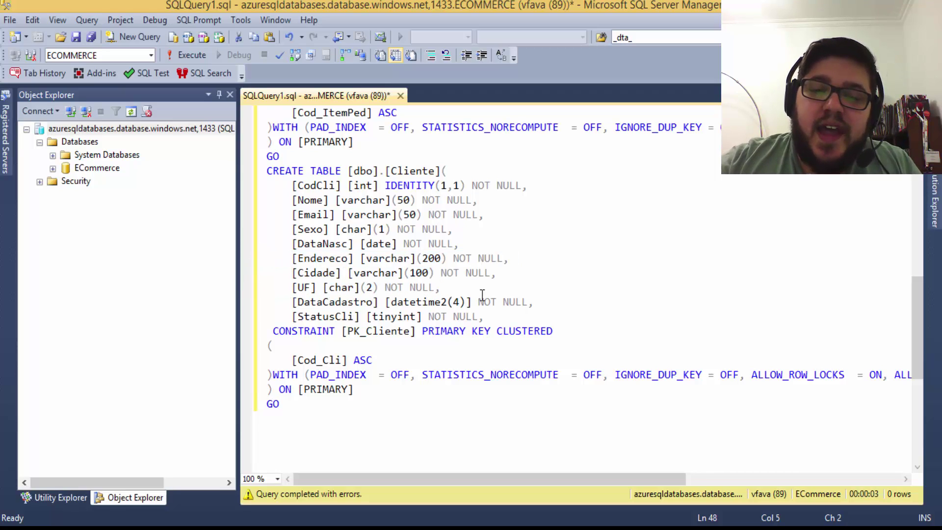
pyautogui.moveTo(538, 303); pyautogui.dragTo(267, 258)
pyautogui.click(346, 287)
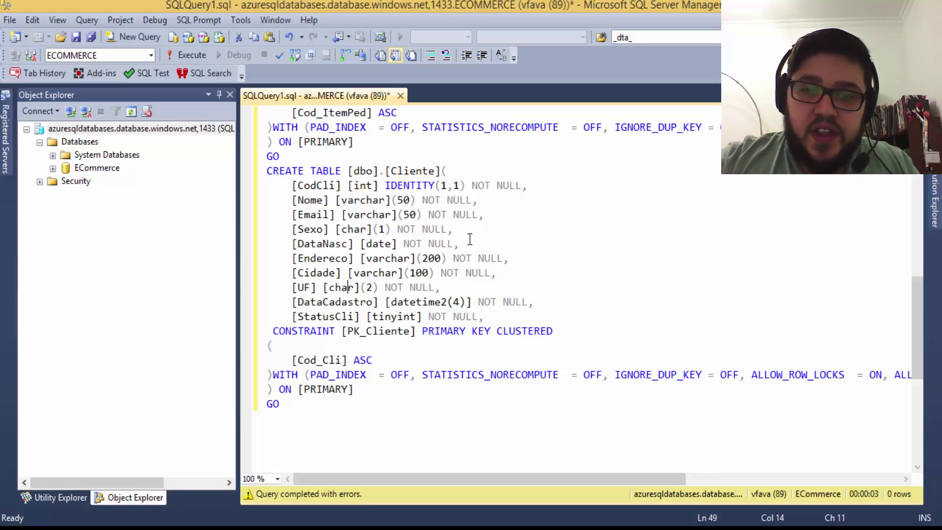
# Step: Examine the Pedido, ItemPedido and Produto table definitions in the script by highlighting each CREATE TABLE block
pyautogui.click(424, 214)
pyautogui.scroll(2, 412, 184)
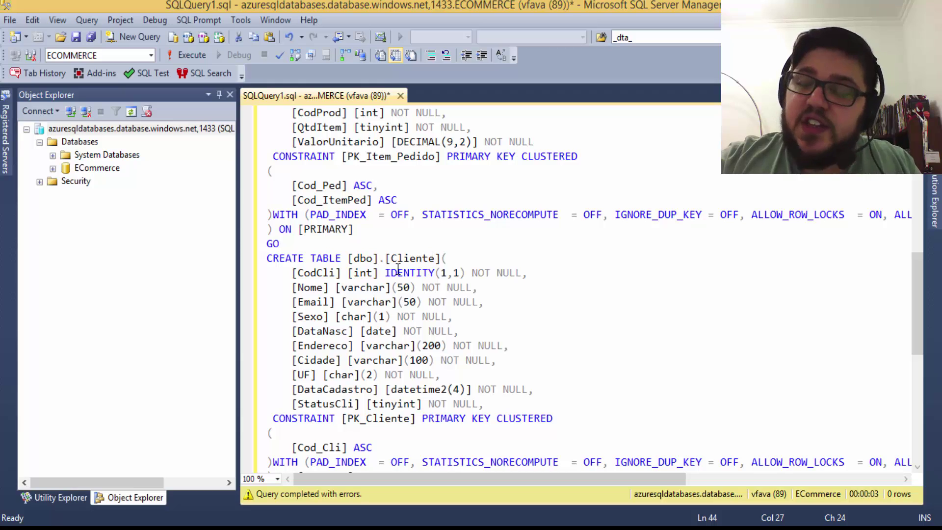
pyautogui.scroll(6, 407, 282)
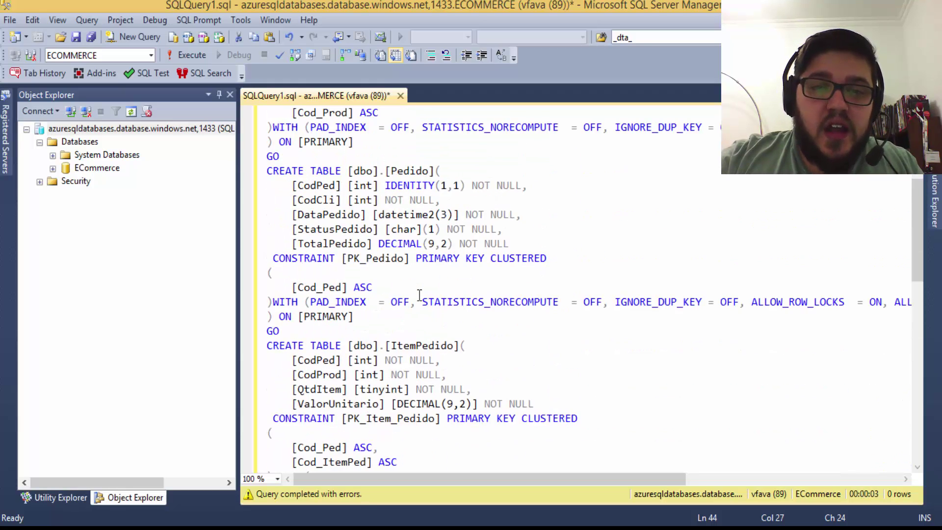
pyautogui.scroll(1, 419, 295)
pyautogui.moveTo(266, 214); pyautogui.dragTo(546, 303)
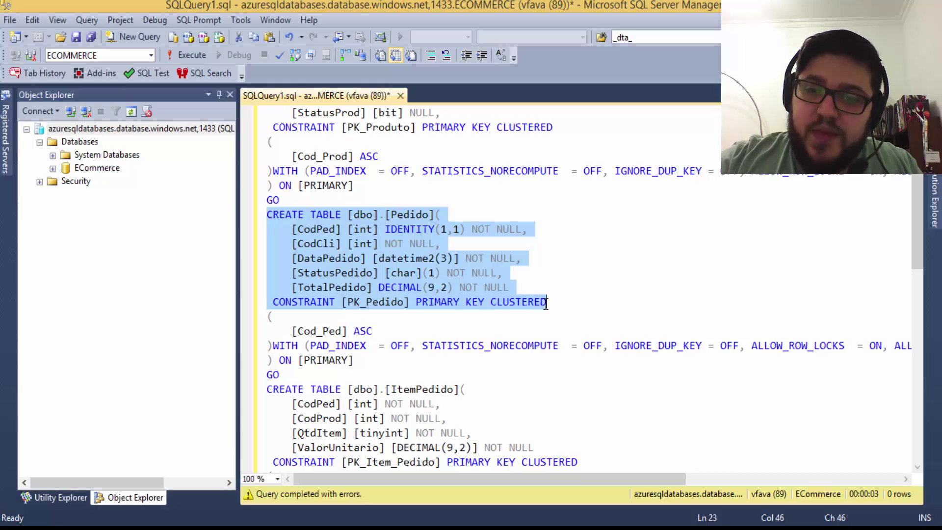
pyautogui.click(417, 258)
pyautogui.scroll(-3, 417, 285)
pyautogui.moveTo(584, 331); pyautogui.dragTo(234, 256)
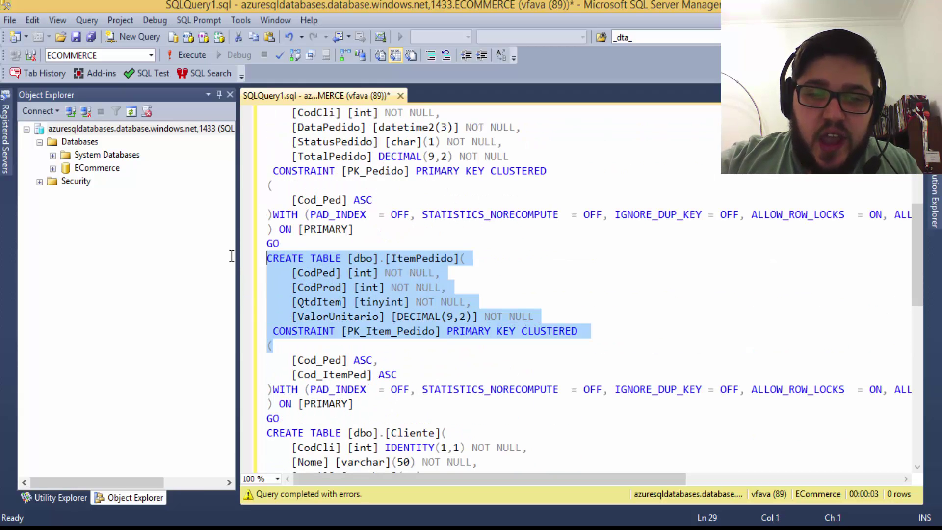
pyautogui.scroll(5, 379, 295)
pyautogui.scroll(1, 379, 294)
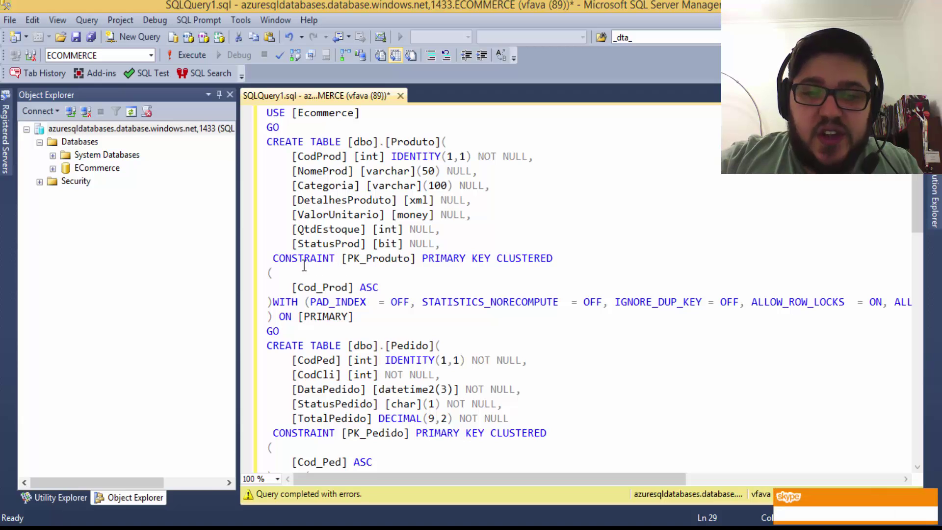
pyautogui.moveTo(583, 264); pyautogui.dragTo(266, 141)
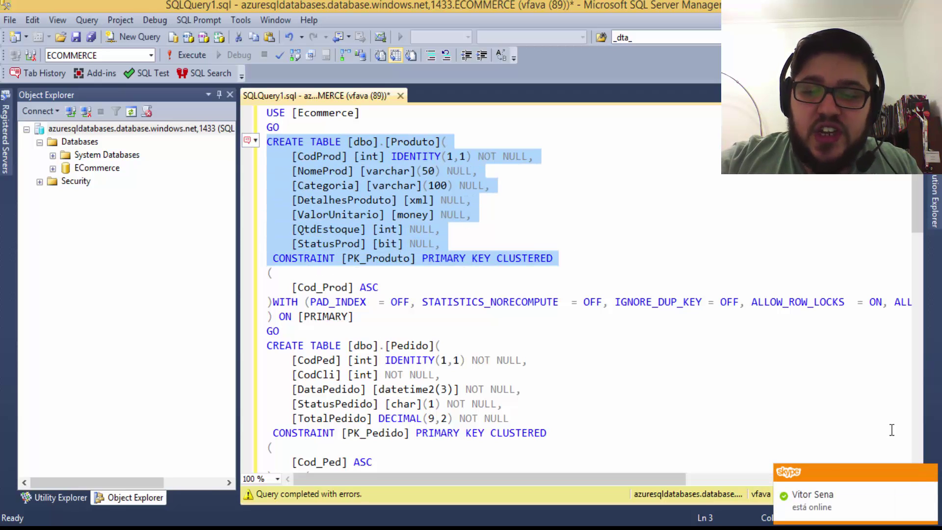
pyautogui.click(522, 274)
pyautogui.click(386, 185)
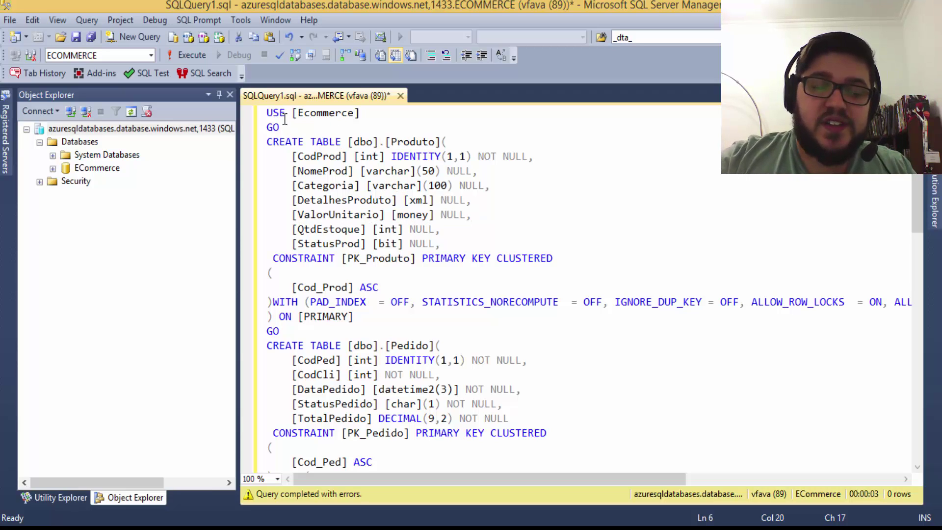
# Step: Try to execute the table-creation script, enlarge the Messages area and examine the returned messages
pyautogui.click(184, 54)
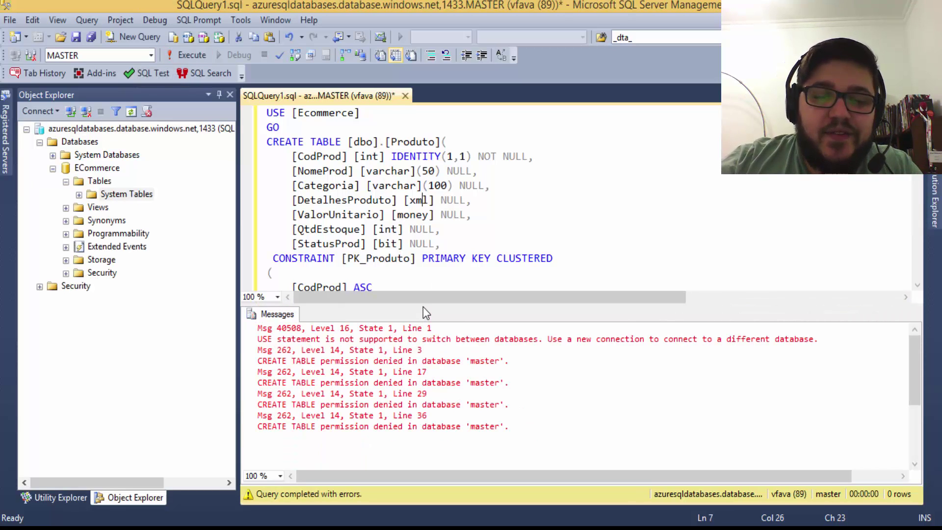
pyautogui.moveTo(420, 305); pyautogui.dragTo(413, 250)
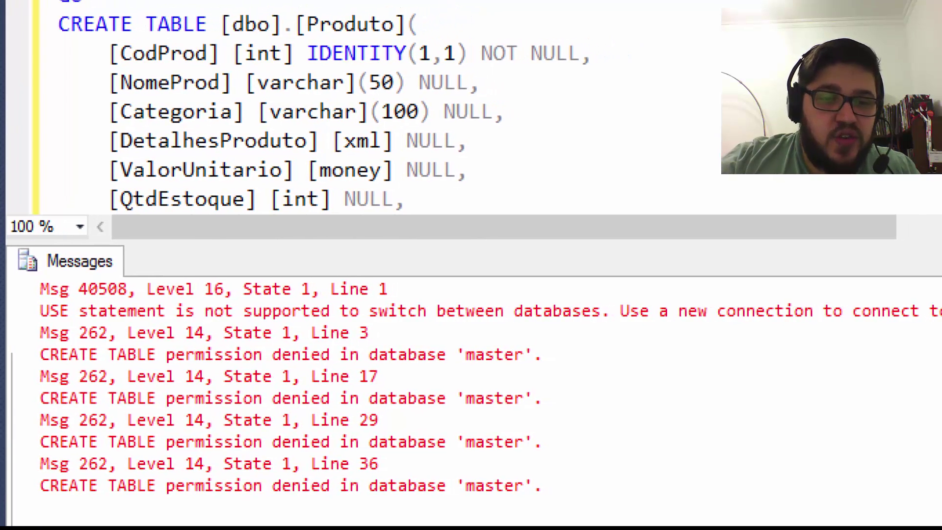
pyautogui.moveTo(25, 279)
pyautogui.mouseDown()
pyautogui.moveTo(298, 325)
pyautogui.moveTo(615, 328)
pyautogui.mouseUp()
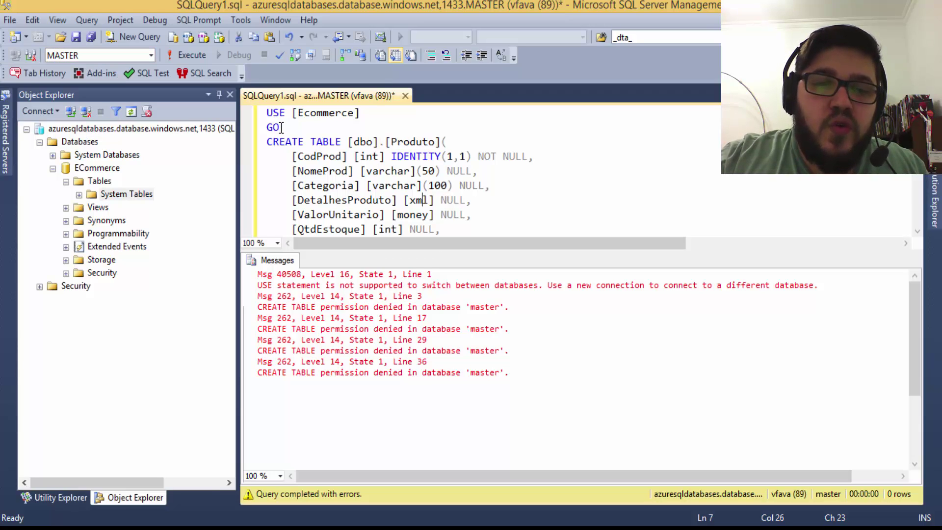
# Step: Highlight the USE [Ecommerce] and GO lines at the start of the script
pyautogui.click(267, 113)
pyautogui.moveTo(278, 120); pyautogui.dragTo(289, 128)
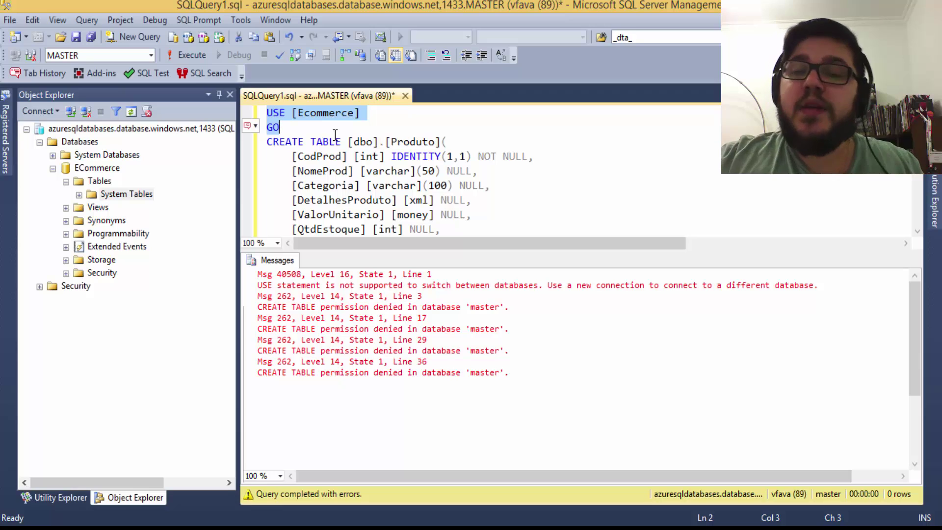
pyautogui.click(294, 127)
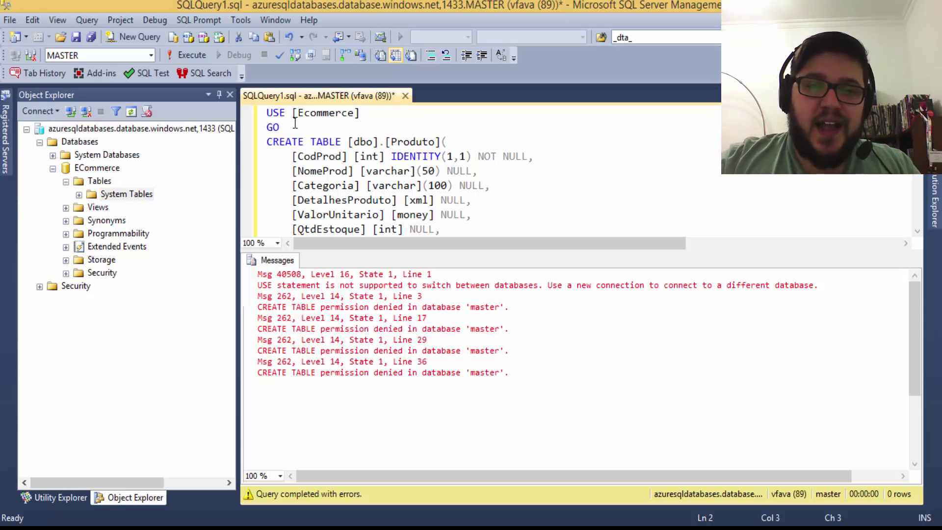
pyautogui.moveTo(283, 126); pyautogui.dragTo(265, 116)
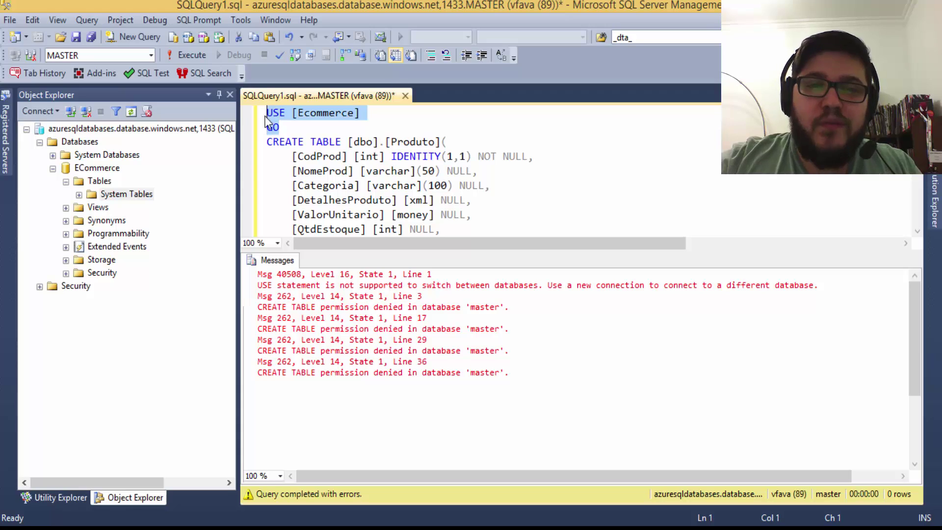
# Step: Comment out the USE [Ecommerce] and GO lines and set the query's active database to ECommerce
pyautogui.click(430, 55)
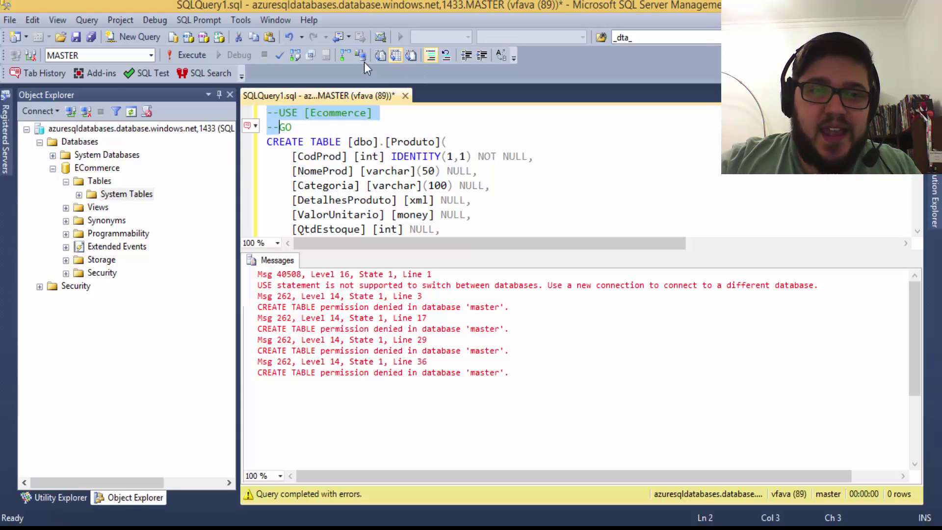
pyautogui.click(149, 55)
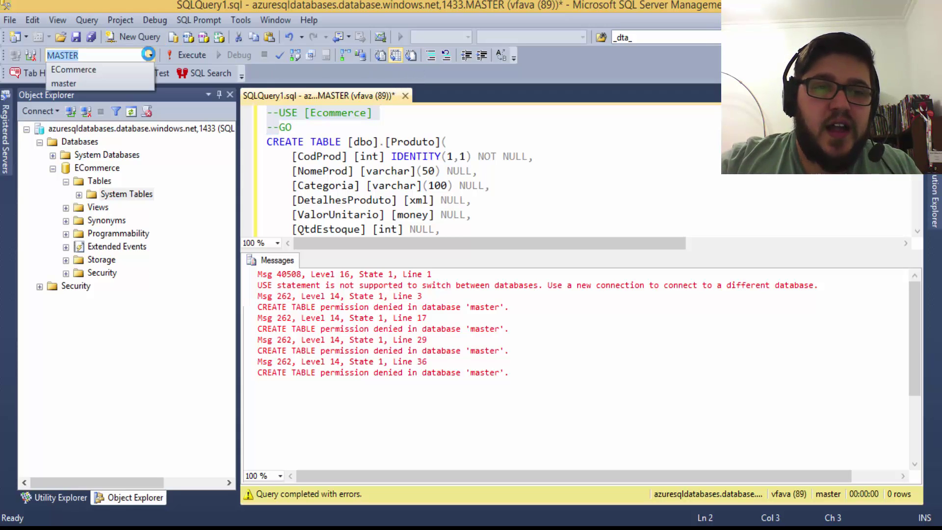
pyautogui.click(88, 71)
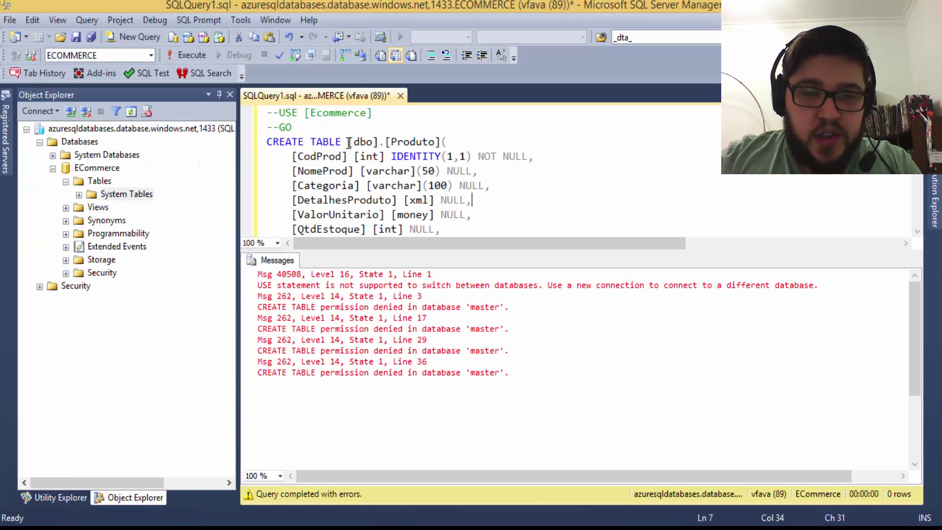
# Step: Execute the table-creation script against the ECommerce database and hide the results pane
pyautogui.press('F5')
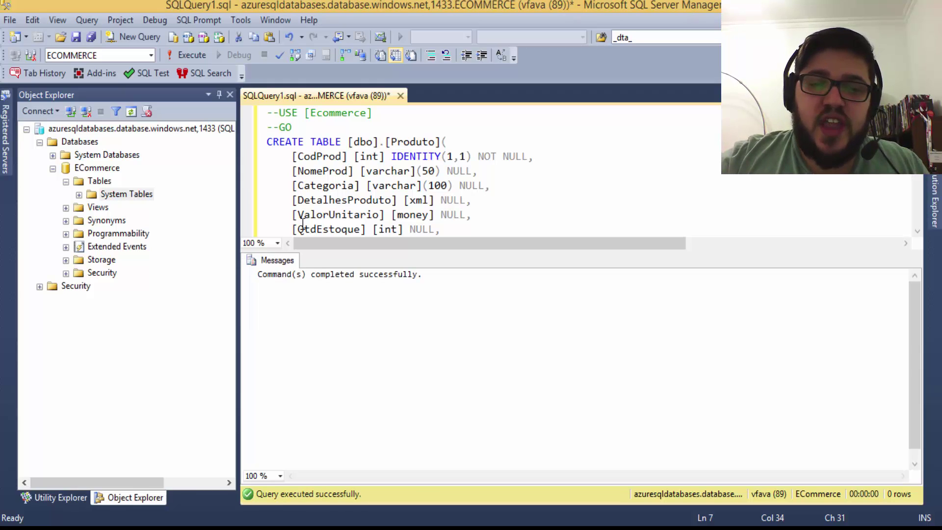
pyautogui.hotkey('ctrl', 'r')
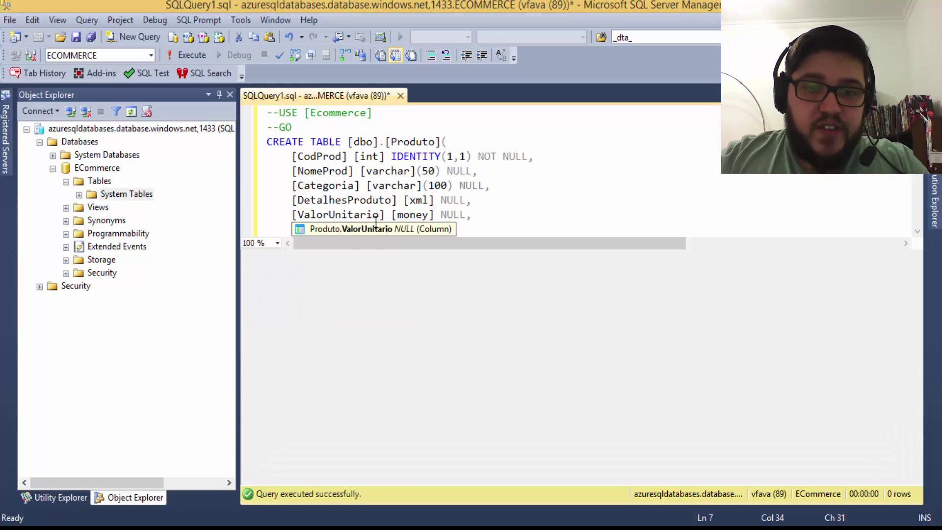
pyautogui.click(421, 276)
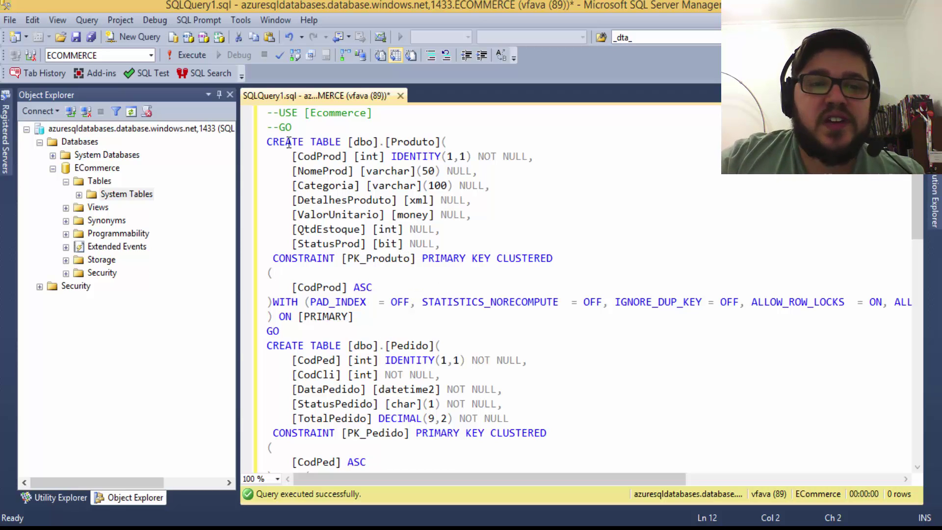
# Step: Refresh the ECommerce database's Tables folder and examine the dbo.Cliente columns and the dbo.ItemPedido subfolders
pyautogui.rightClick(95, 181)
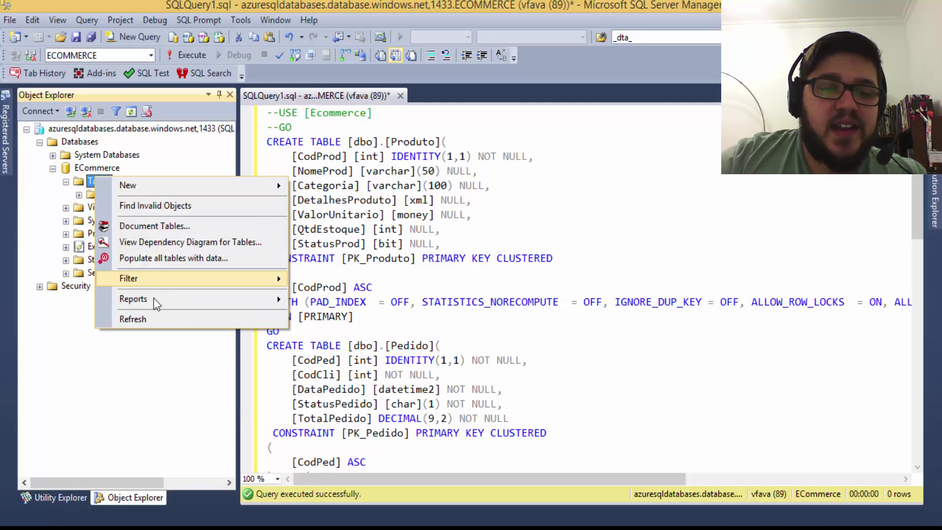
pyautogui.click(165, 319)
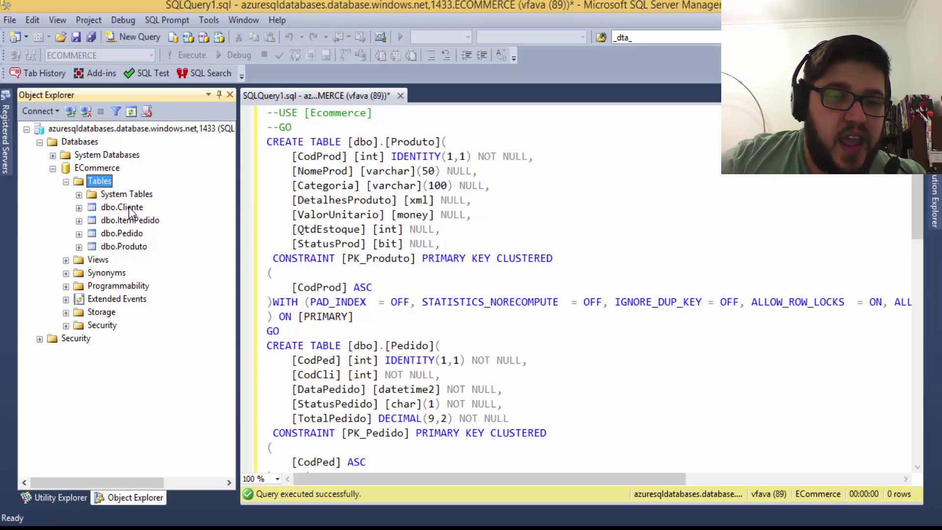
pyautogui.click(79, 208)
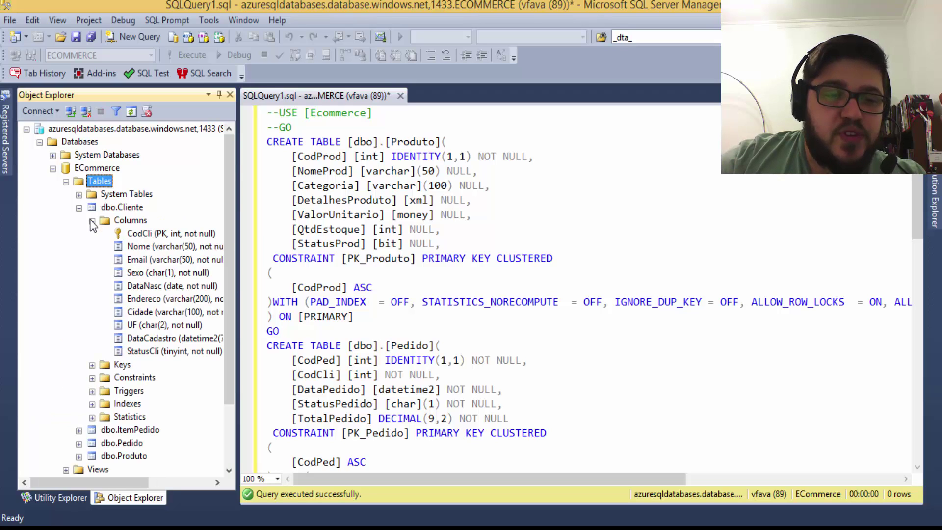
pyautogui.click(91, 221)
pyautogui.click(80, 208)
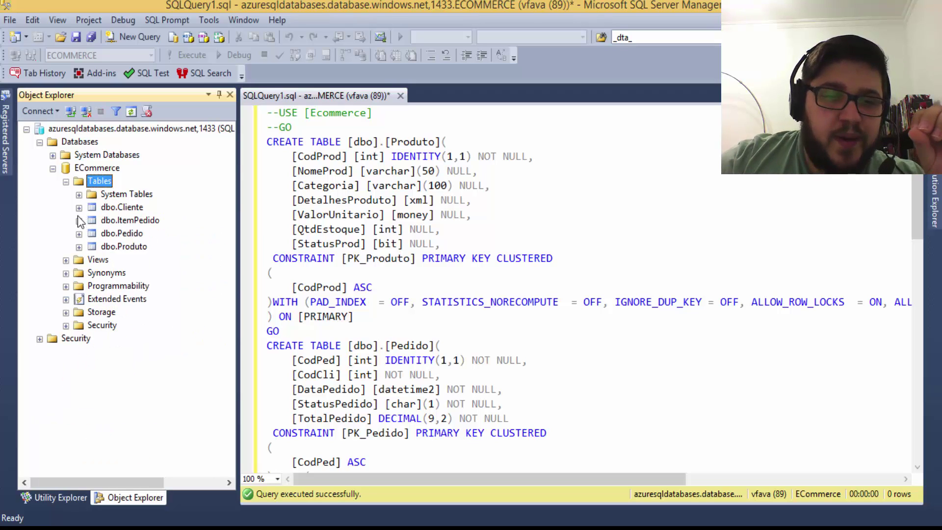
pyautogui.click(79, 220)
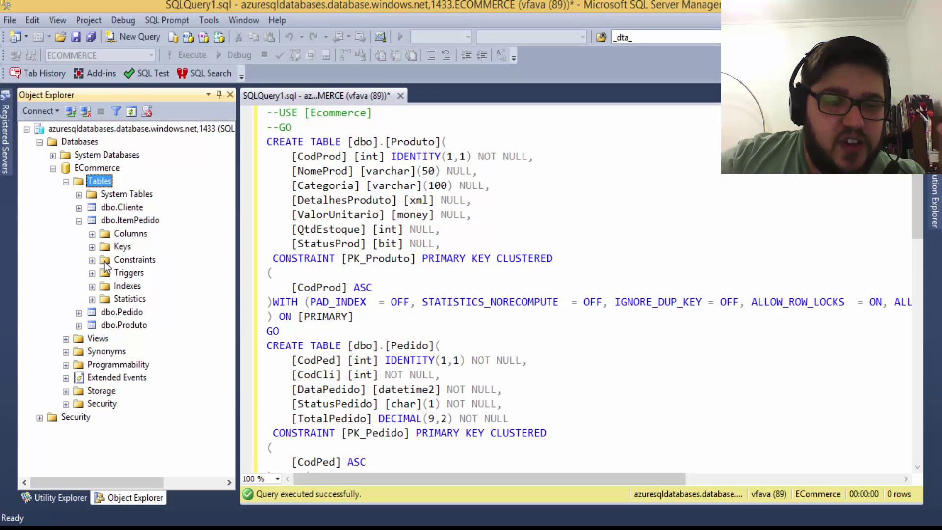
pyautogui.click(79, 221)
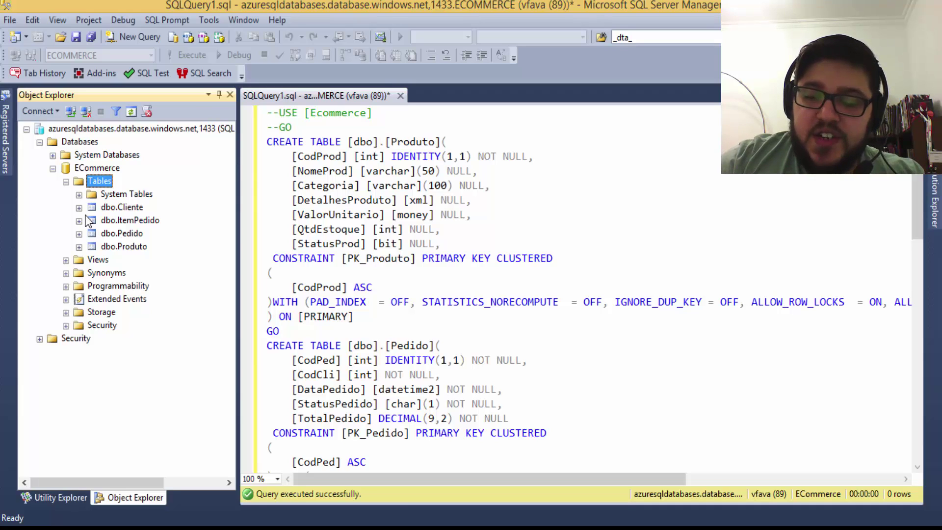
# Step: Switch to Visual Studio and expand the ECommerce database's Tables folder and the dbo.Cliente table
pyautogui.hotkey('alt', 'Tab')
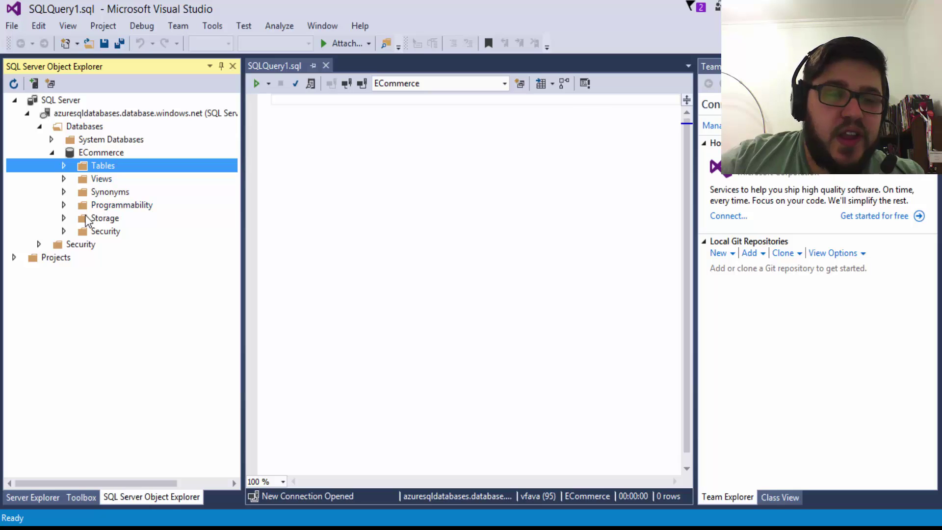
pyautogui.press('Up')
pyautogui.press('Menu')
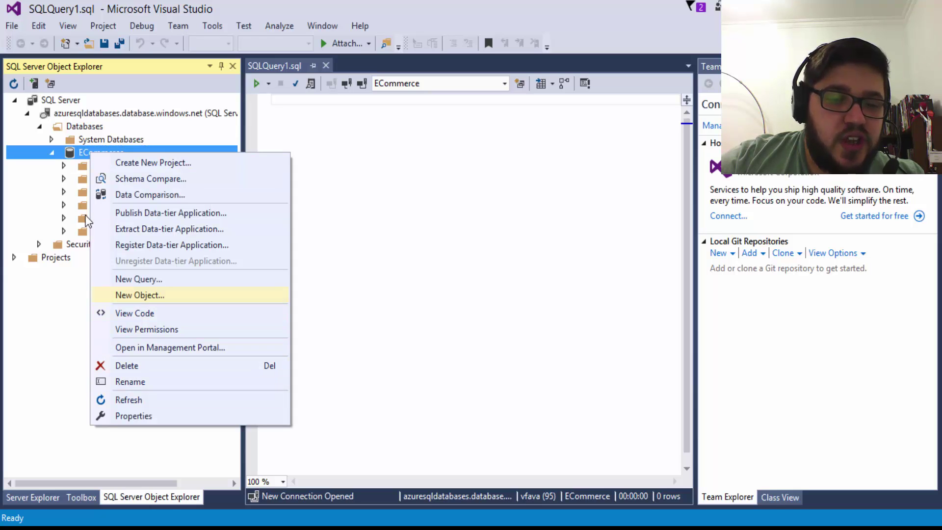
pyautogui.press('Escape')
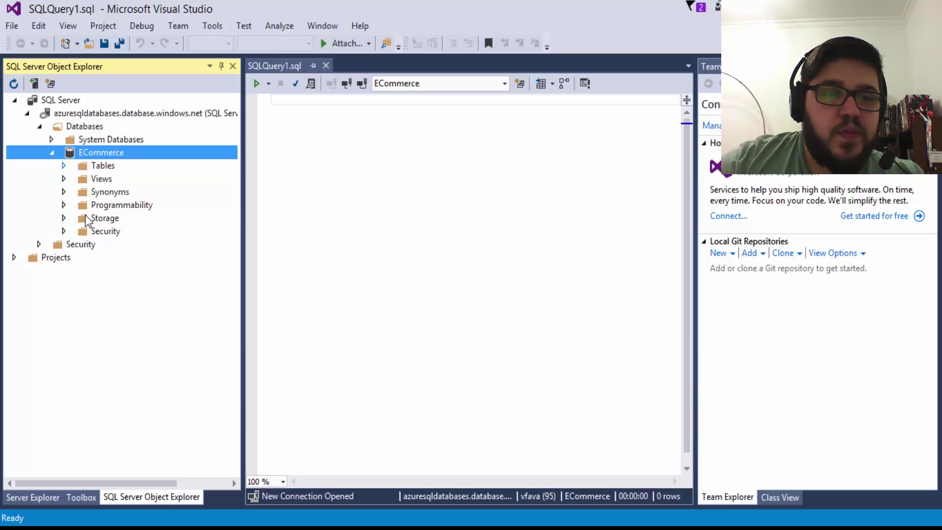
pyautogui.click(64, 166)
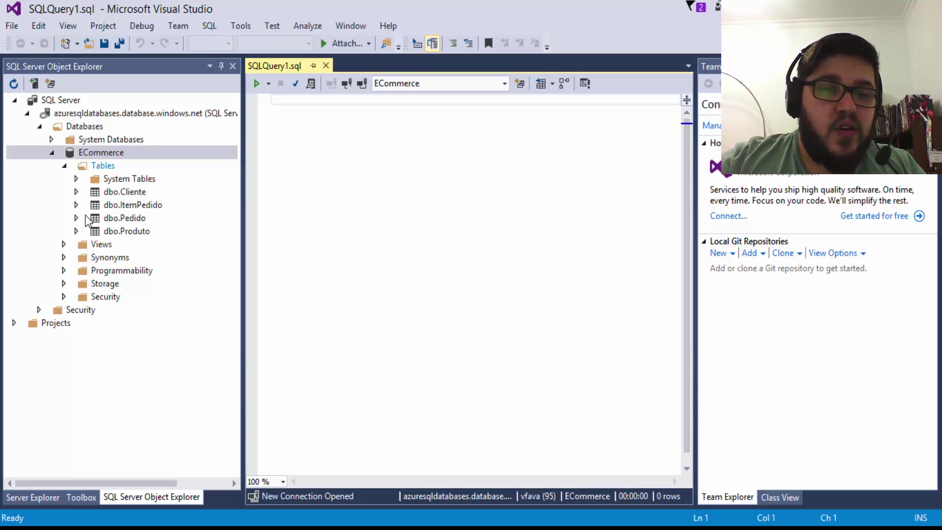
pyautogui.click(86, 216)
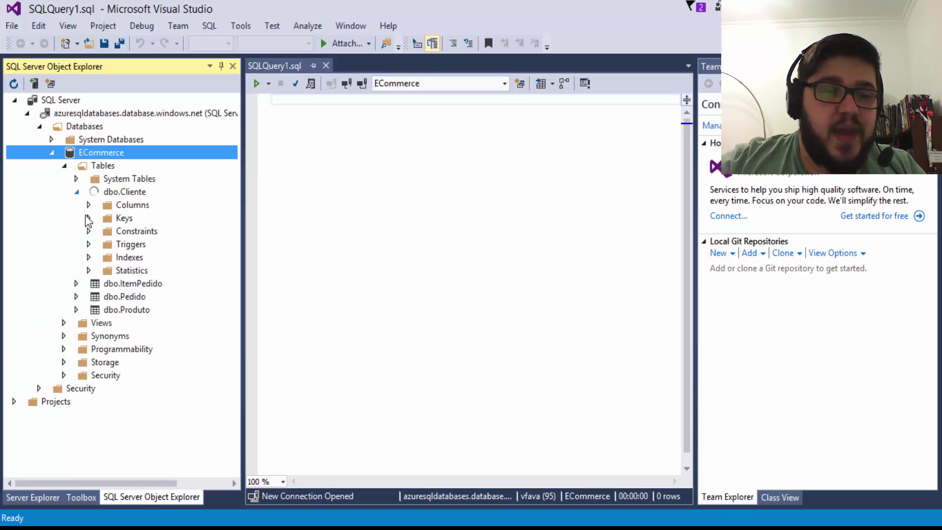